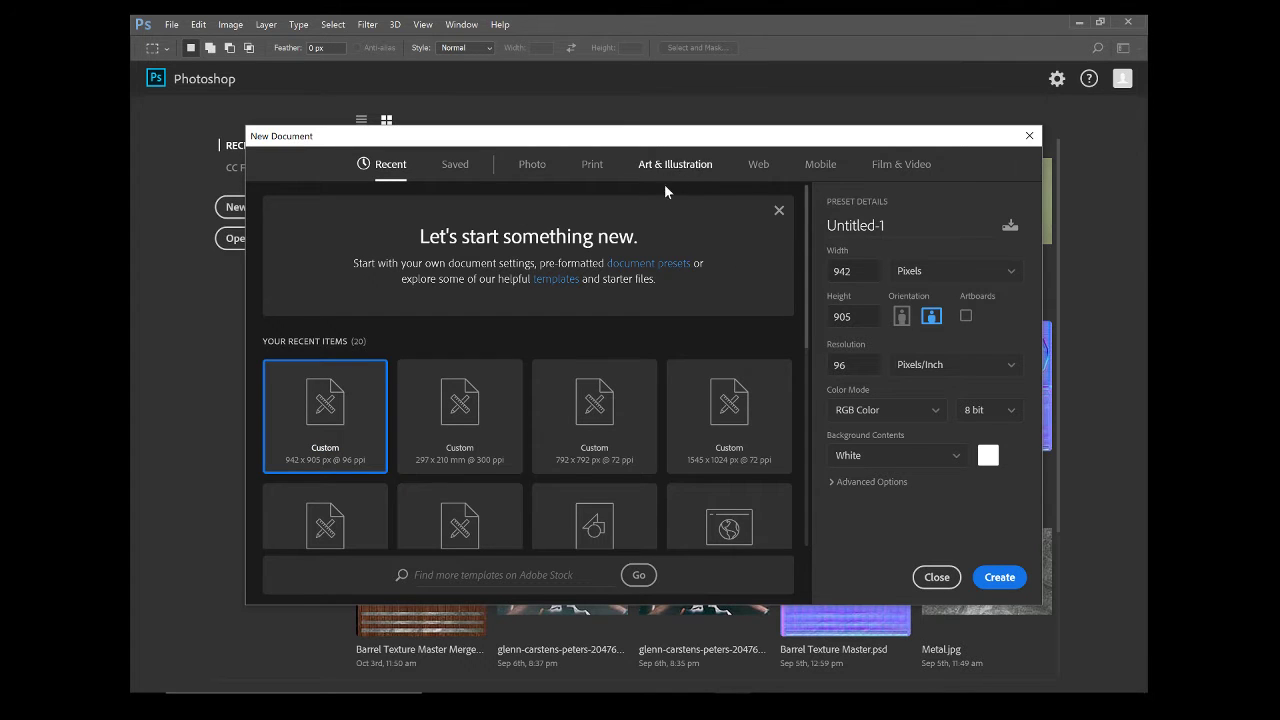
Create a new A4 print document in landscape orientation, 297 x 210 mm at 300 pixels per inch.
{"action": "left_click", "coordinate": [592, 166]}
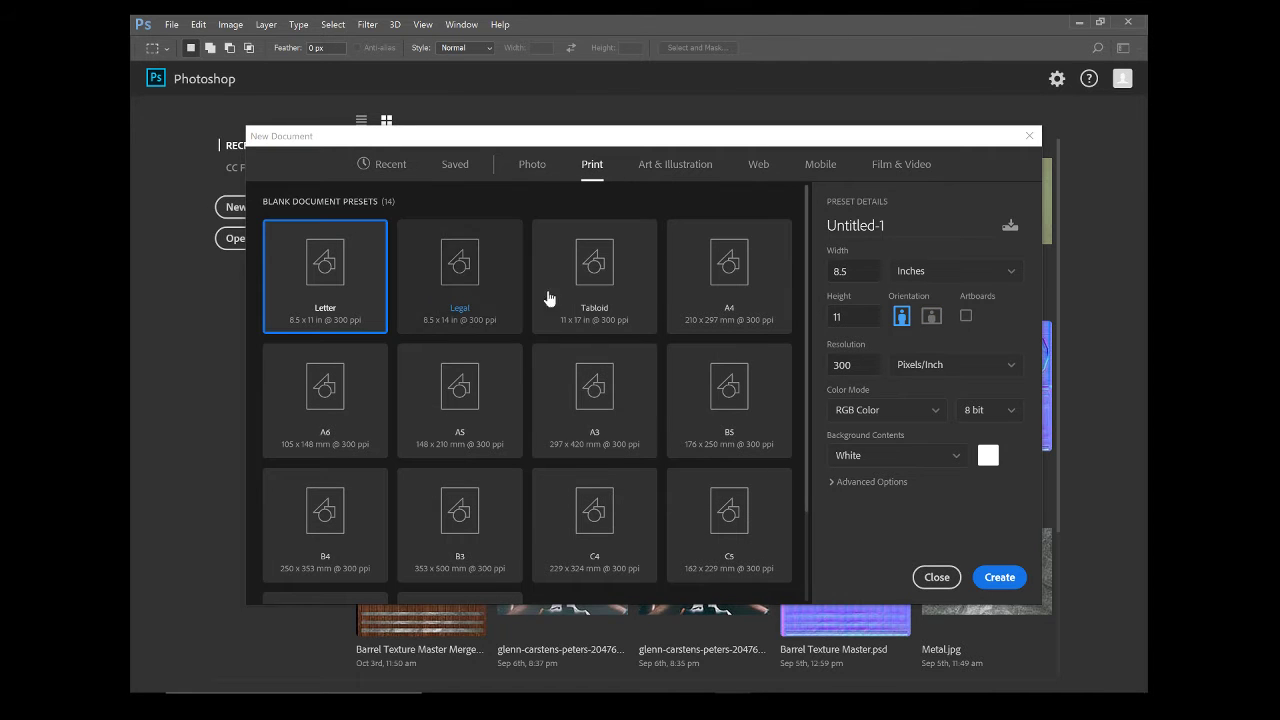
{"action": "left_click", "coordinate": [728, 299]}
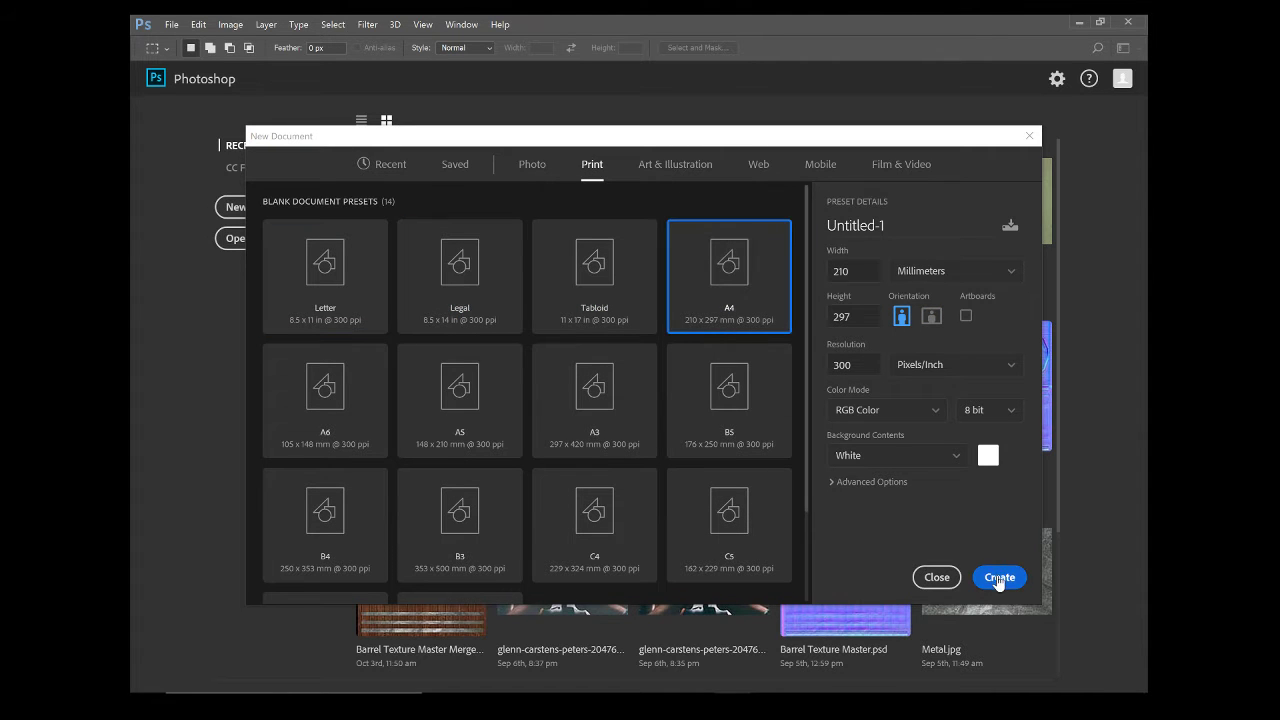
{"action": "left_click", "coordinate": [931, 316]}
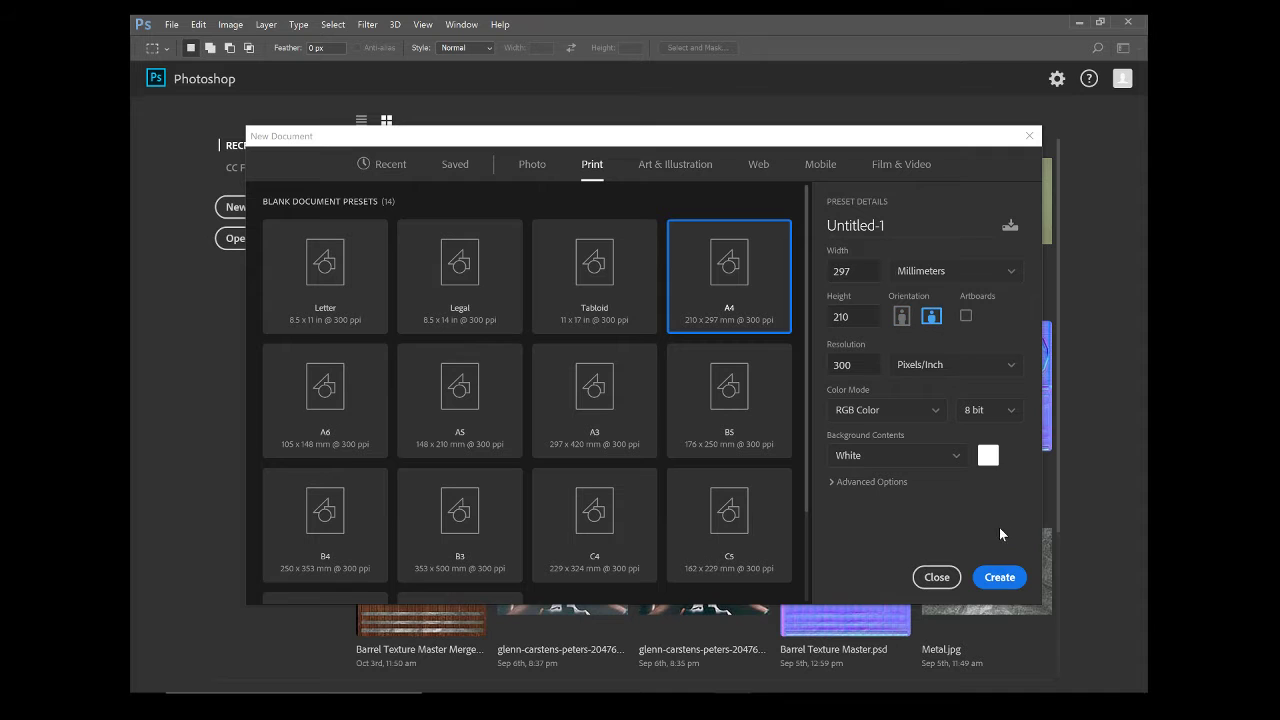
{"action": "left_click", "coordinate": [997, 588]}
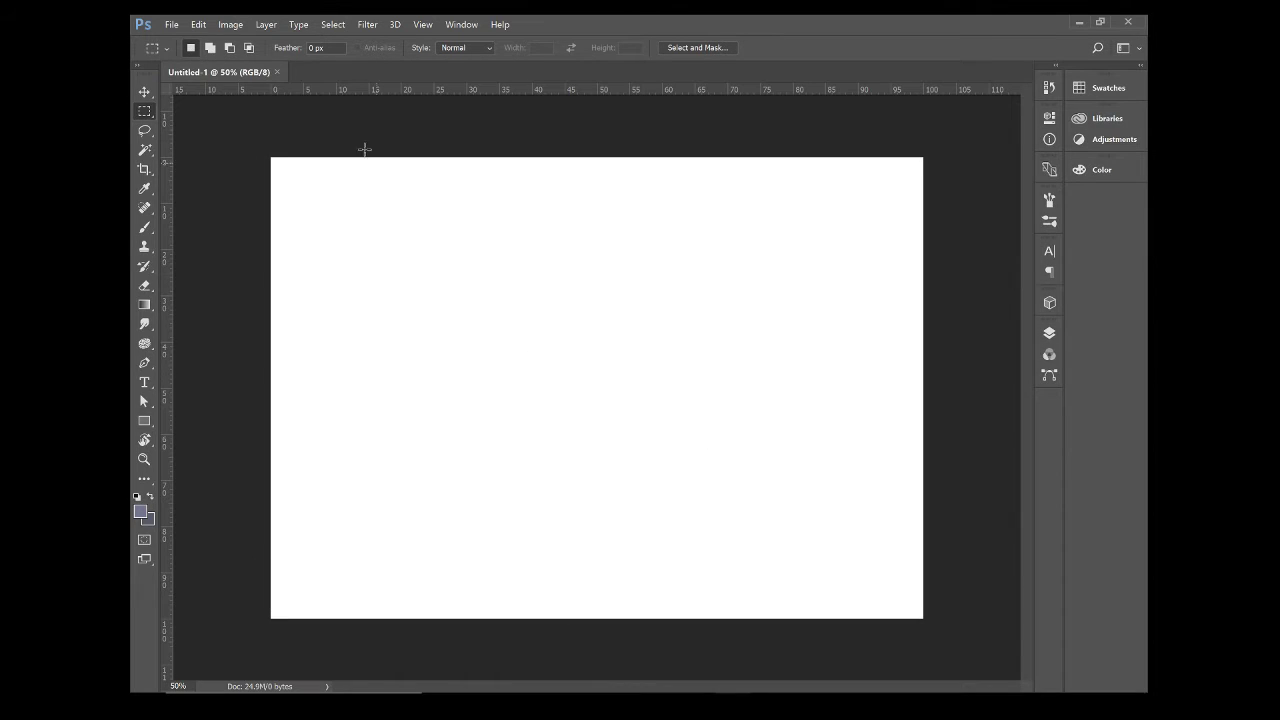
Open the Sword Ref image from the sourceimages folder.
{"action": "left_click", "coordinate": [172, 25]}
{"action": "key", "text": "Escape"}
{"action": "left_click", "coordinate": [547, 130]}
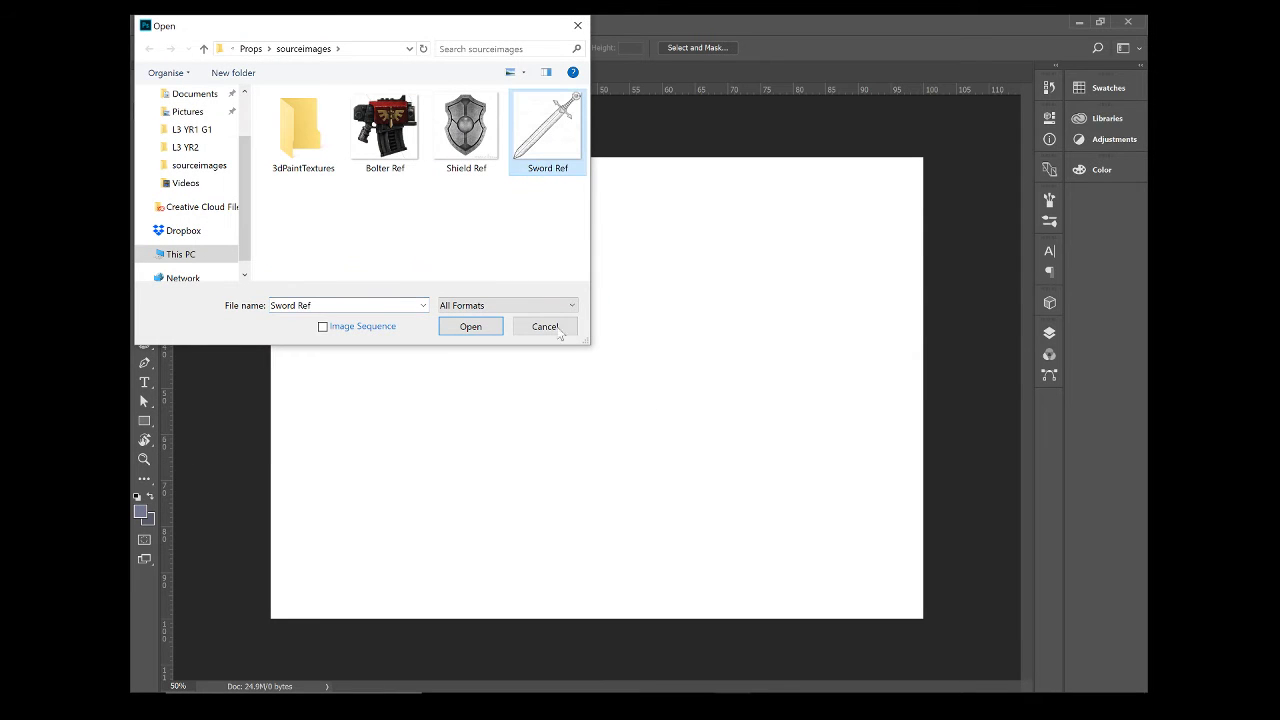
{"action": "left_click", "coordinate": [470, 327]}
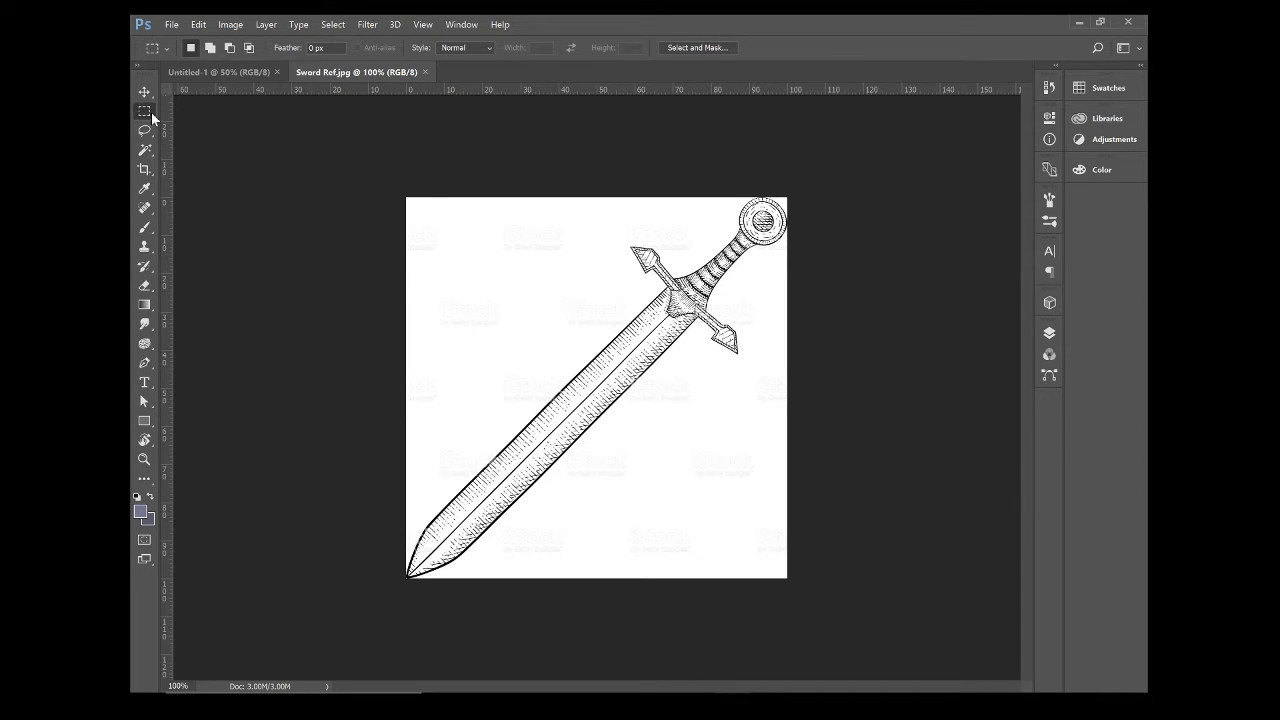
Copy the whole sword image and paste it into the blank A4 document.
{"action": "left_click_drag", "start_coordinate": [407, 197], "coordinate": [934, 700]}
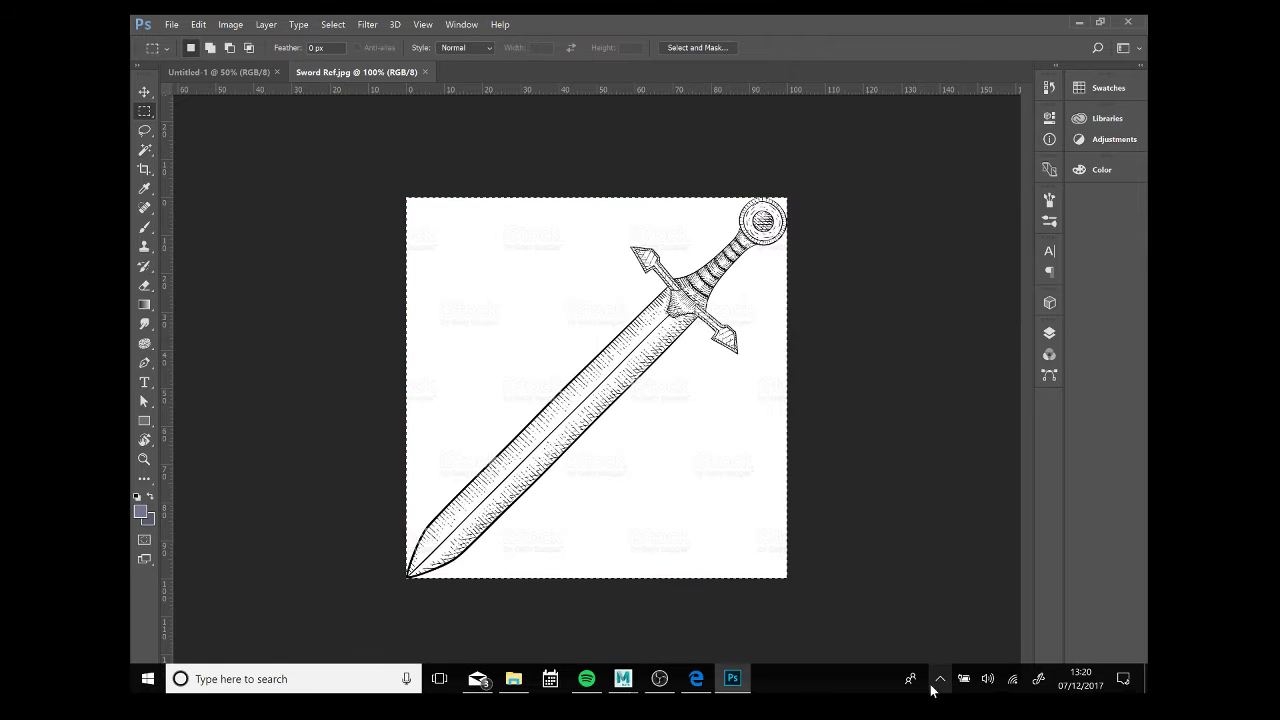
{"action": "left_click", "coordinate": [218, 71]}
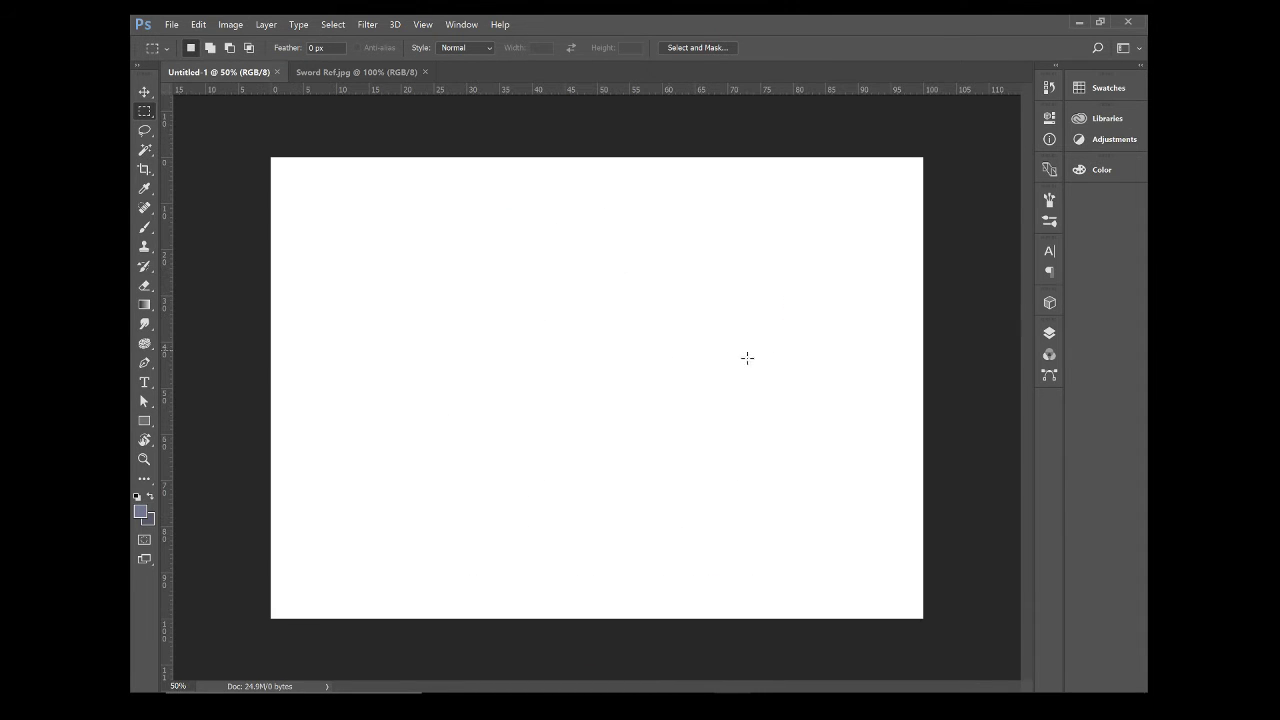
{"action": "key", "text": "ctrl+v"}
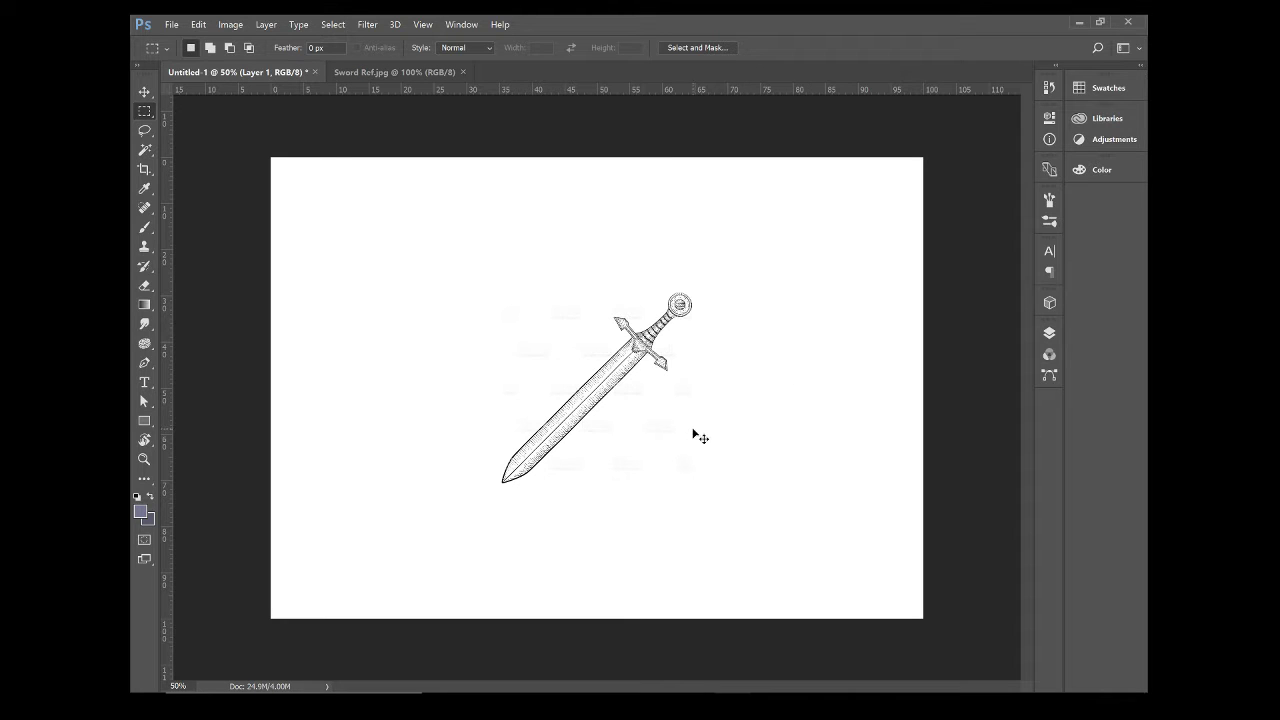
Free-transform the pasted sword, rotating it about -135.7° so the blade lies horizontal with its tip pointing right.
{"action": "key", "text": "ctrl+t"}
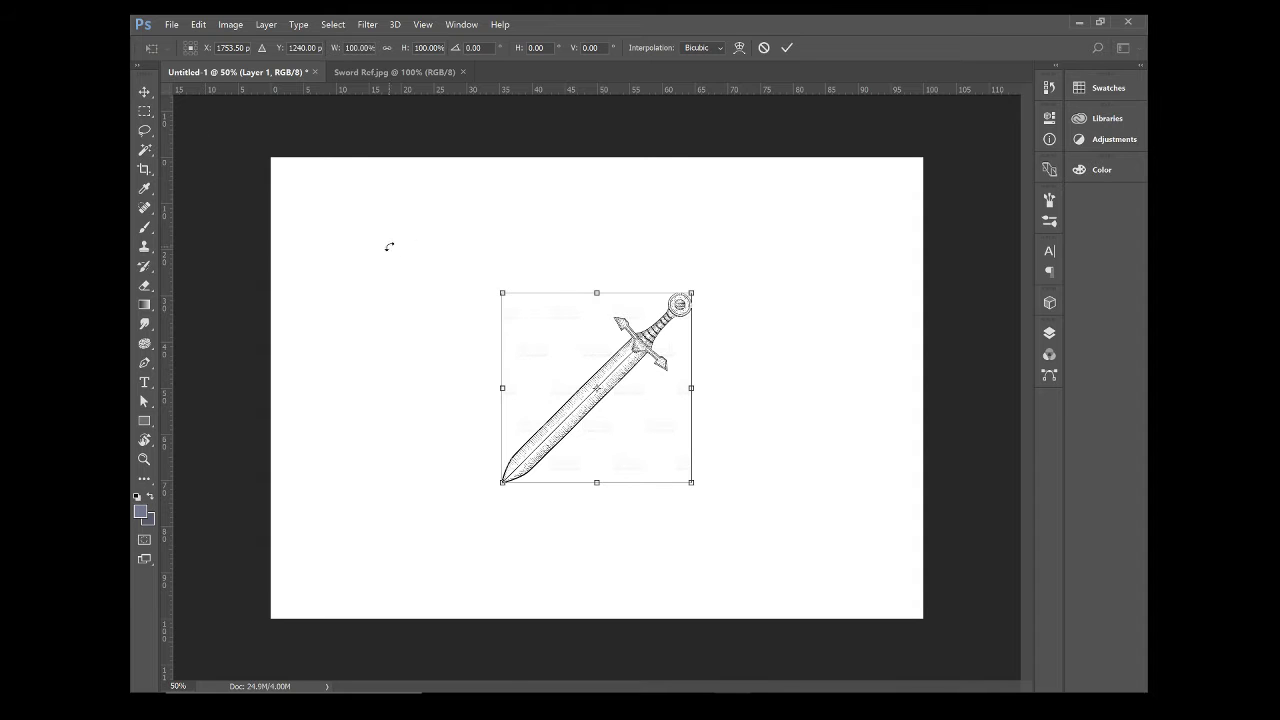
{"action": "left_click_drag", "start_coordinate": [486, 274], "coordinate": [608, 512]}
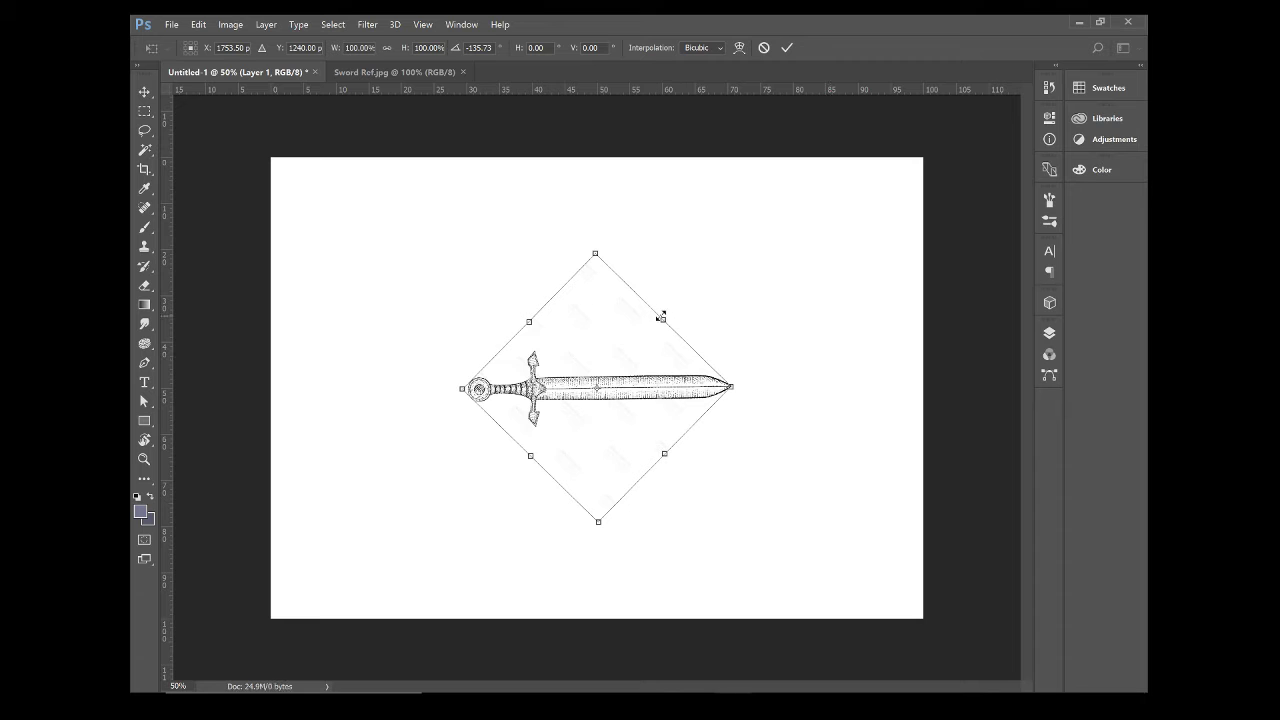
{"action": "mouse_move", "coordinate": [663, 322]}
{"action": "left_mouse_down"}
{"action": "mouse_move", "coordinate": [686, 303]}
{"action": "mouse_move", "coordinate": [674, 306]}
{"action": "left_mouse_up"}
{"action": "key", "text": "ctrl+z"}
Scale the sword proportionally to about 230% so it nearly spans the page width, level its rotation and apply the transform.
{"action": "left_click_drag", "start_coordinate": [594, 253], "coordinate": [697, 40]}
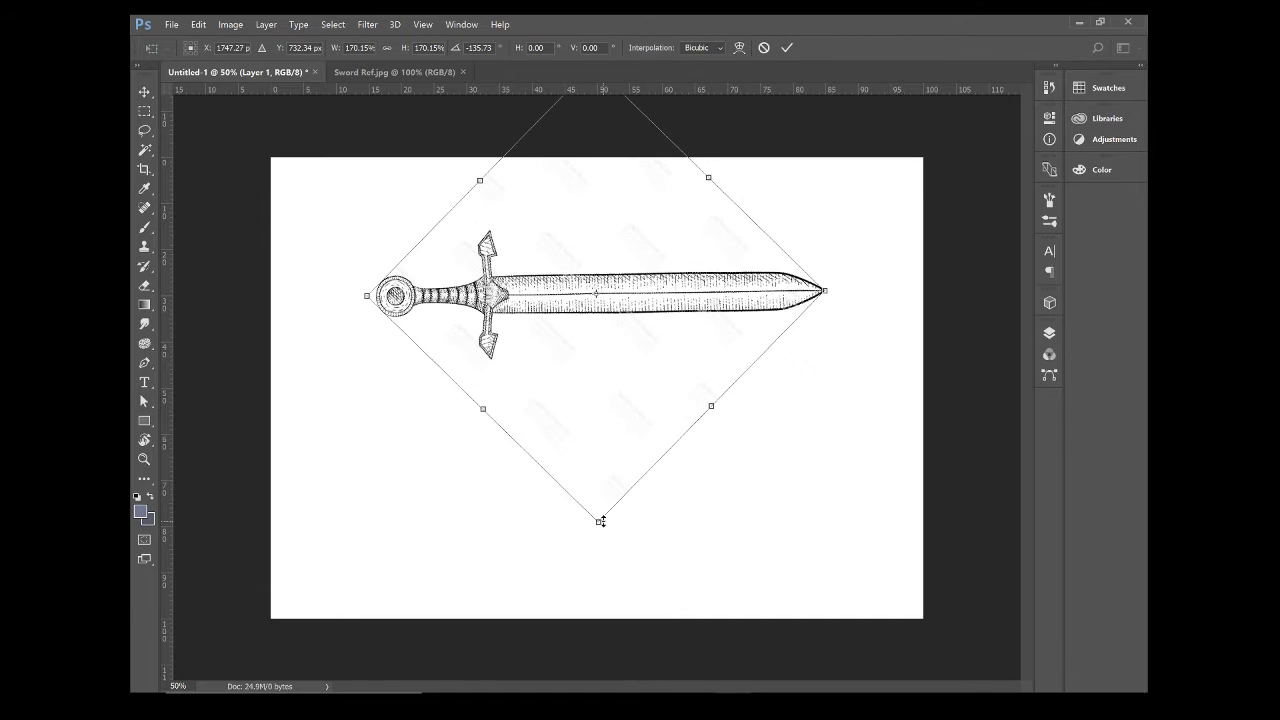
{"action": "left_click_drag", "start_coordinate": [600, 521], "coordinate": [655, 688]}
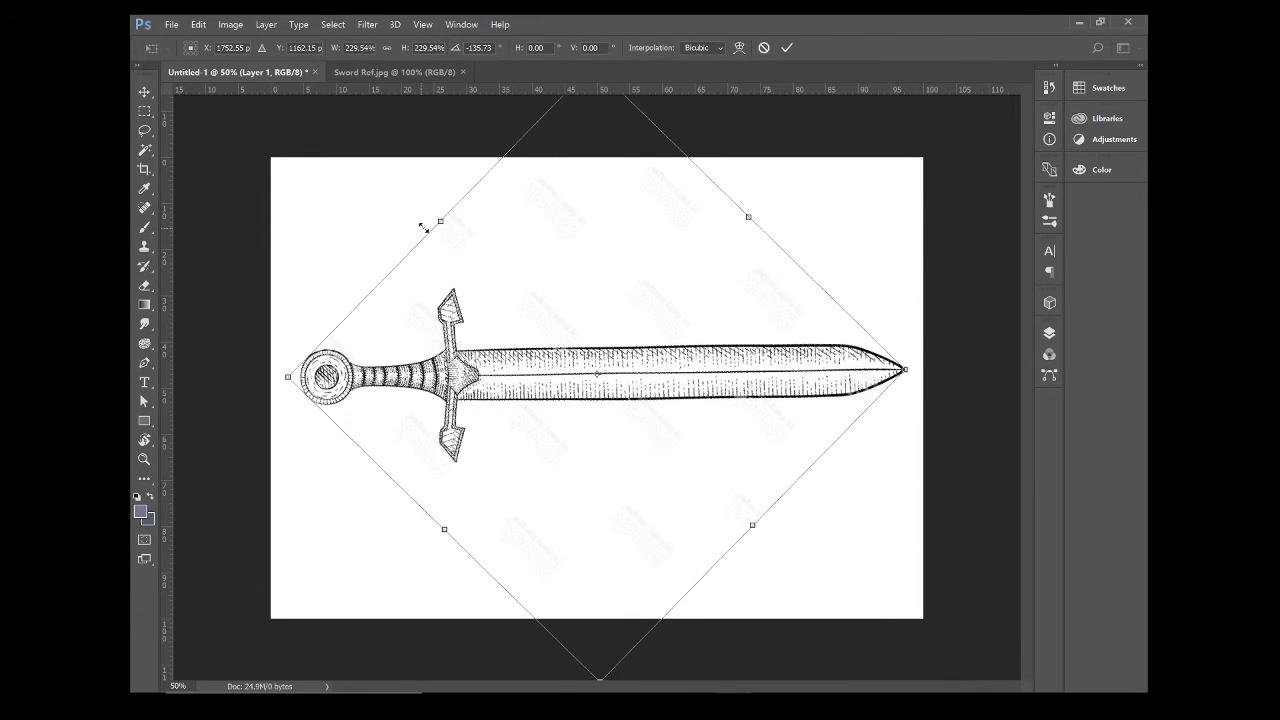
{"action": "left_click_drag", "start_coordinate": [417, 221], "coordinate": [420, 219]}
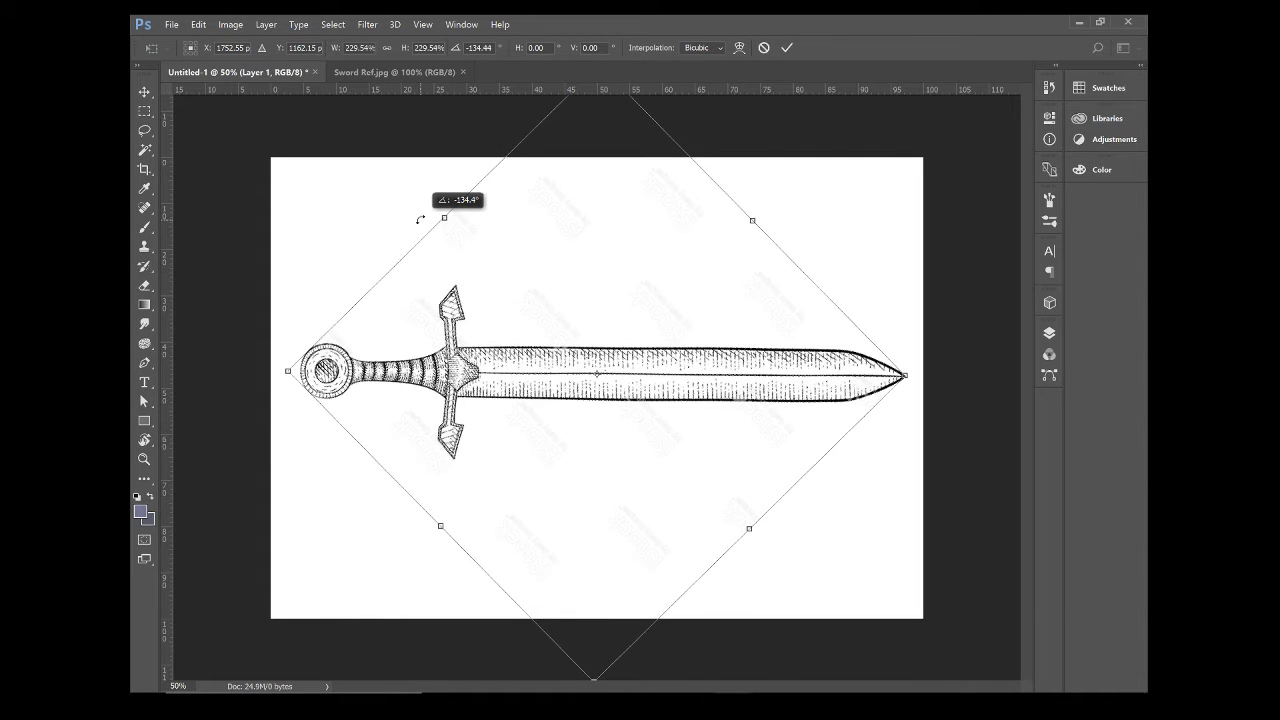
{"action": "left_click_drag", "start_coordinate": [420, 219], "coordinate": [421, 220]}
{"action": "key", "text": "m"}
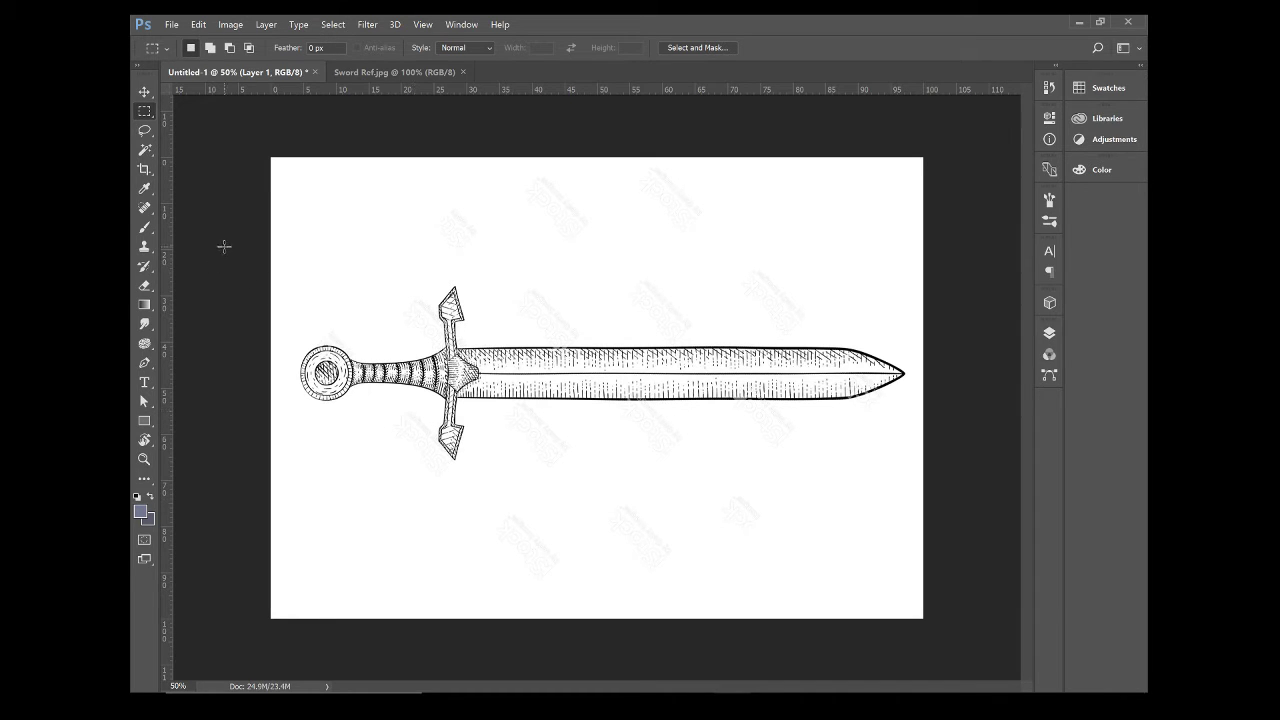
Select a full-width horizontal band around the sword and crop the canvas to it.
{"action": "left_click_drag", "start_coordinate": [228, 250], "coordinate": [974, 493]}
{"action": "left_click", "coordinate": [333, 24]}
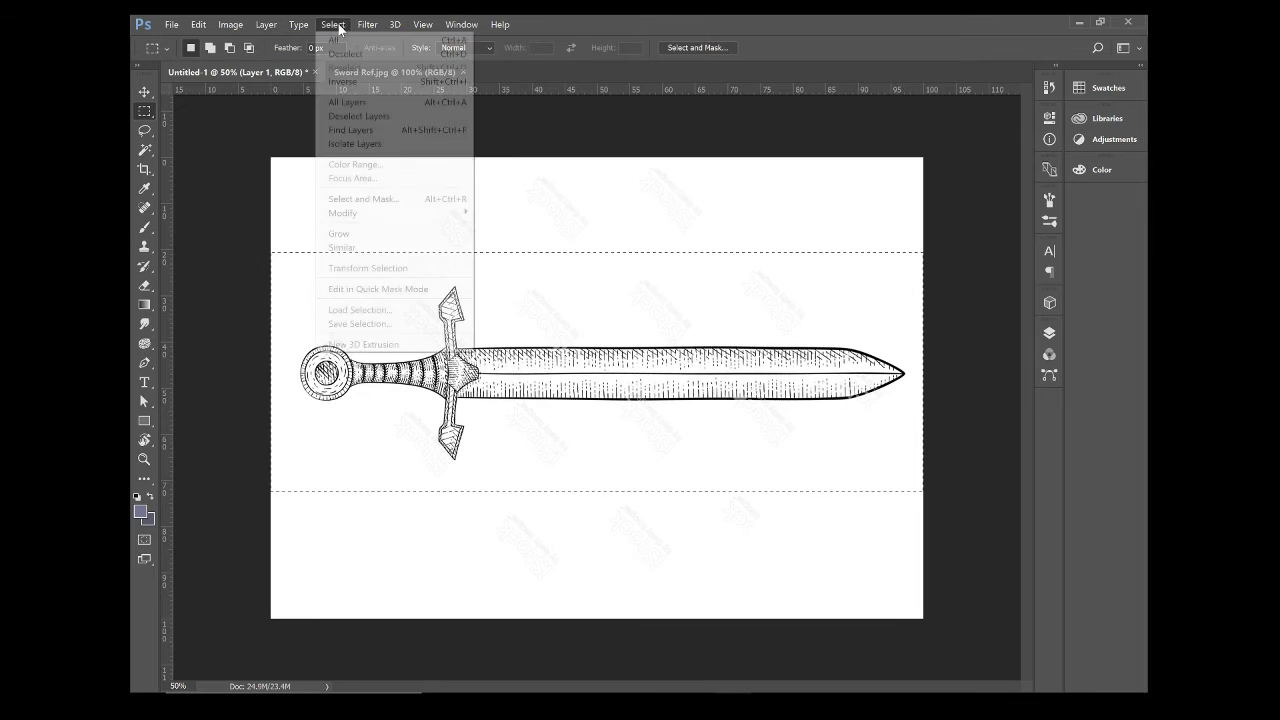
{"action": "mouse_move", "coordinate": [231, 24]}
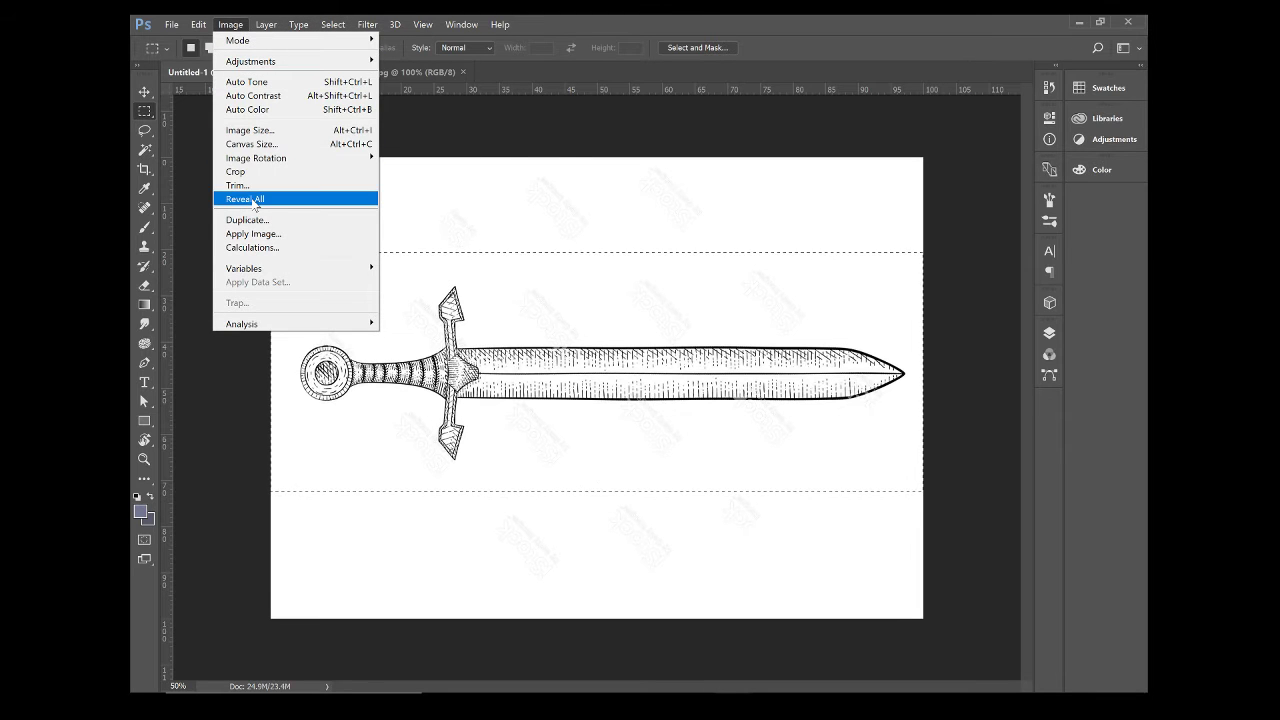
{"action": "left_click", "coordinate": [241, 172]}
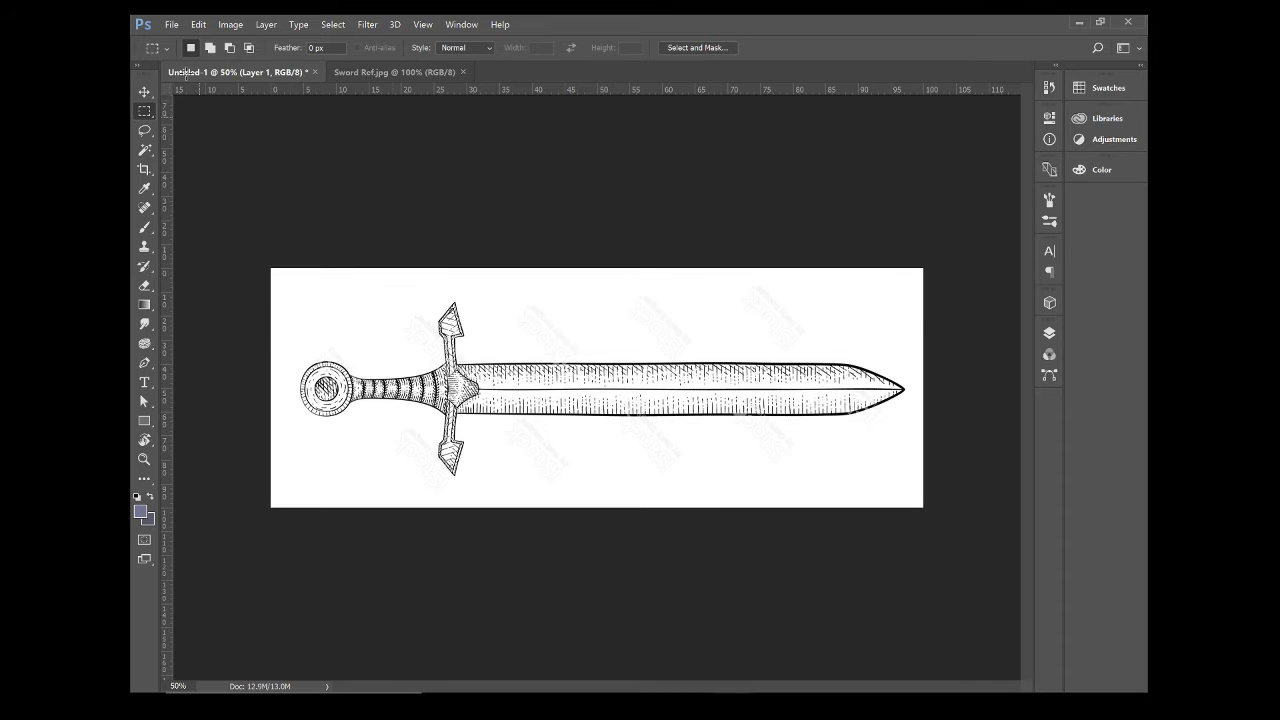
Start saving the cropped image as a JPEG, with the Props project's sourceimages folder as the destination.
{"action": "left_click", "coordinate": [172, 24]}
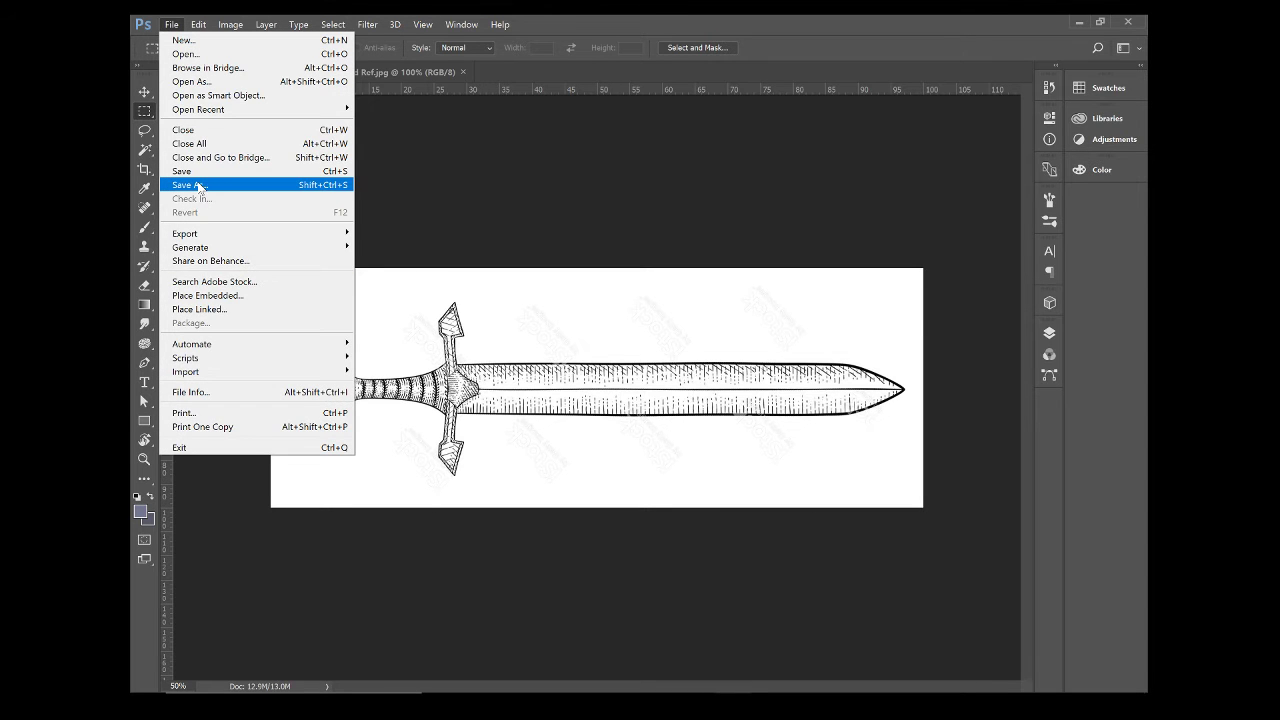
{"action": "left_click", "coordinate": [192, 185]}
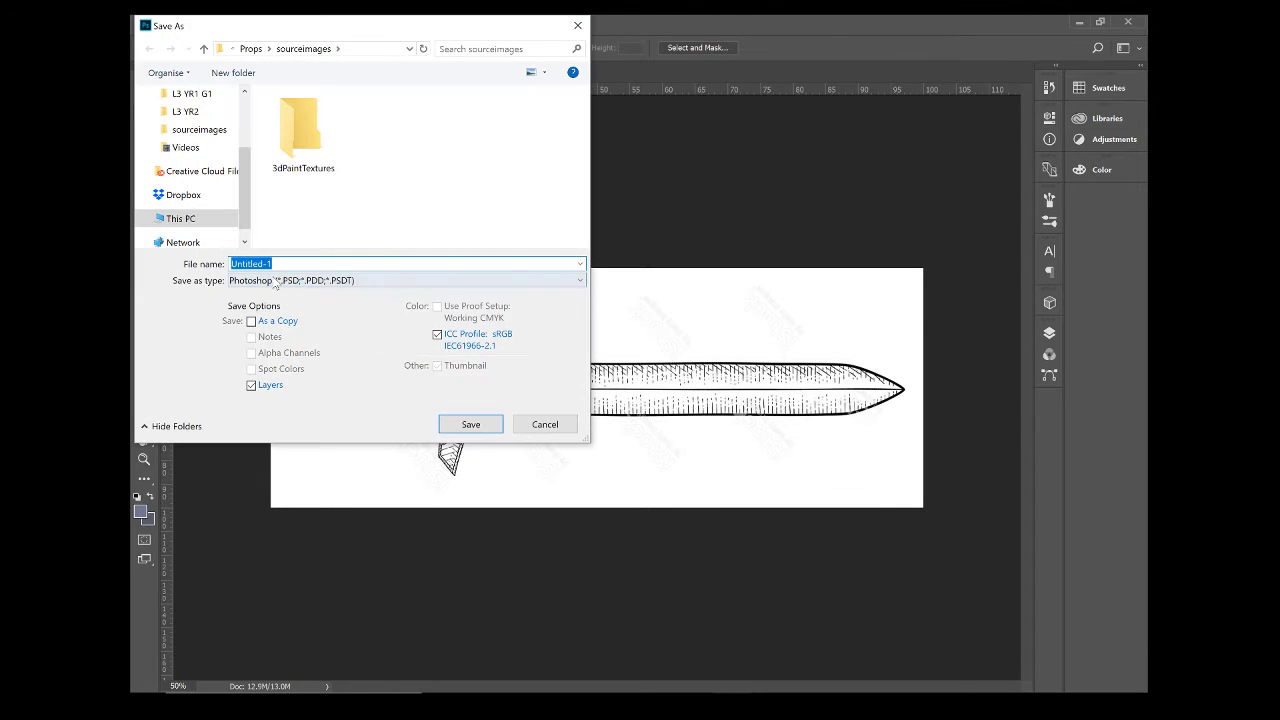
{"action": "left_click", "coordinate": [277, 280]}
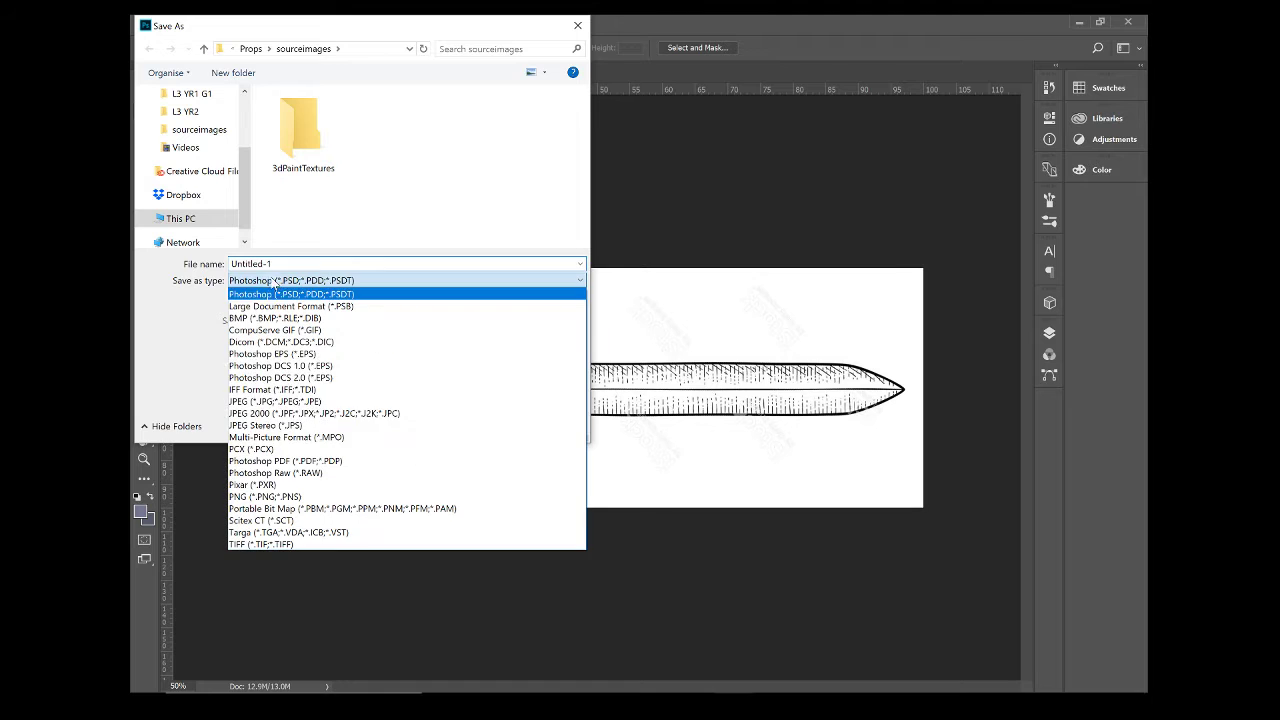
{"action": "left_click", "coordinate": [274, 401]}
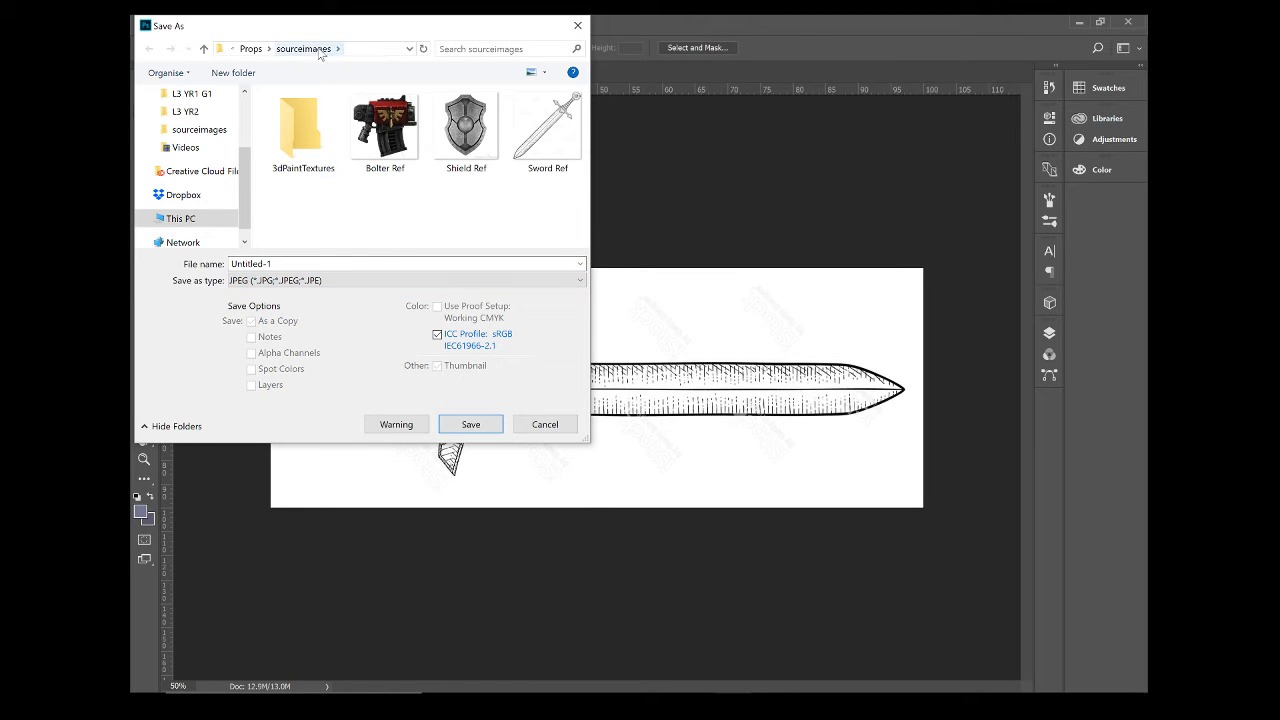
{"action": "left_click", "coordinate": [251, 48]}
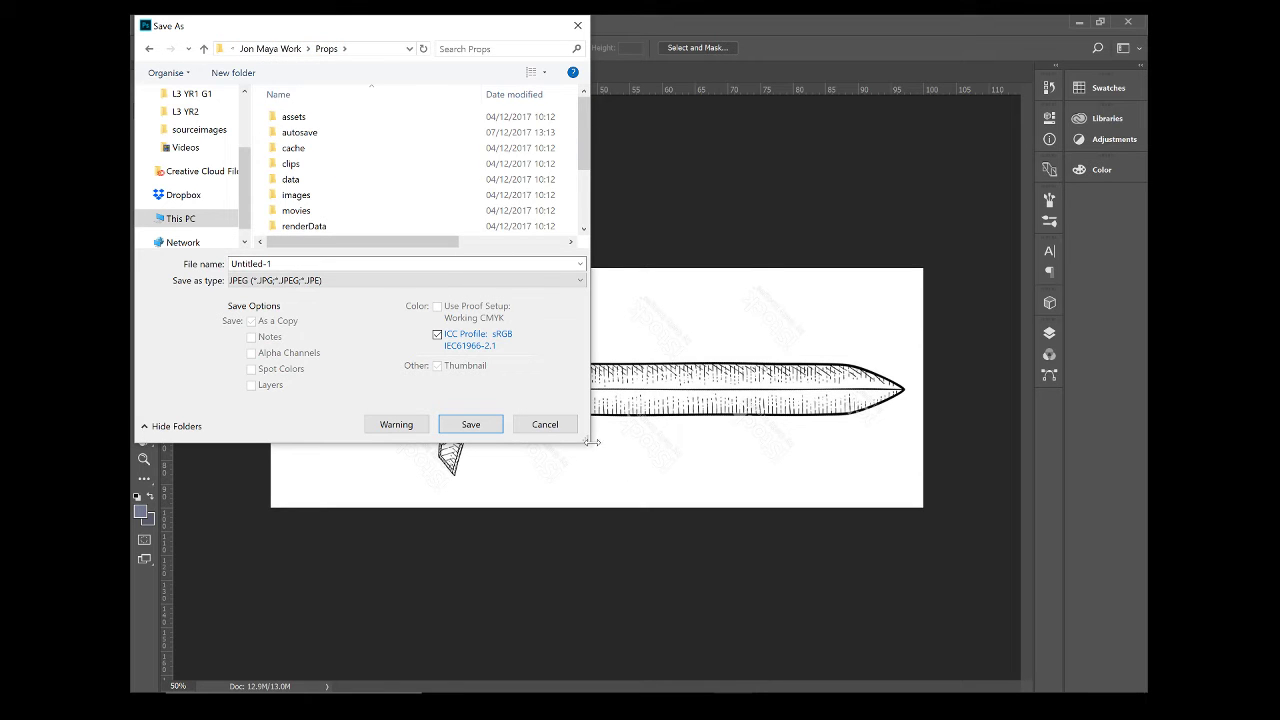
{"action": "left_click_drag", "start_coordinate": [589, 441], "coordinate": [772, 568]}
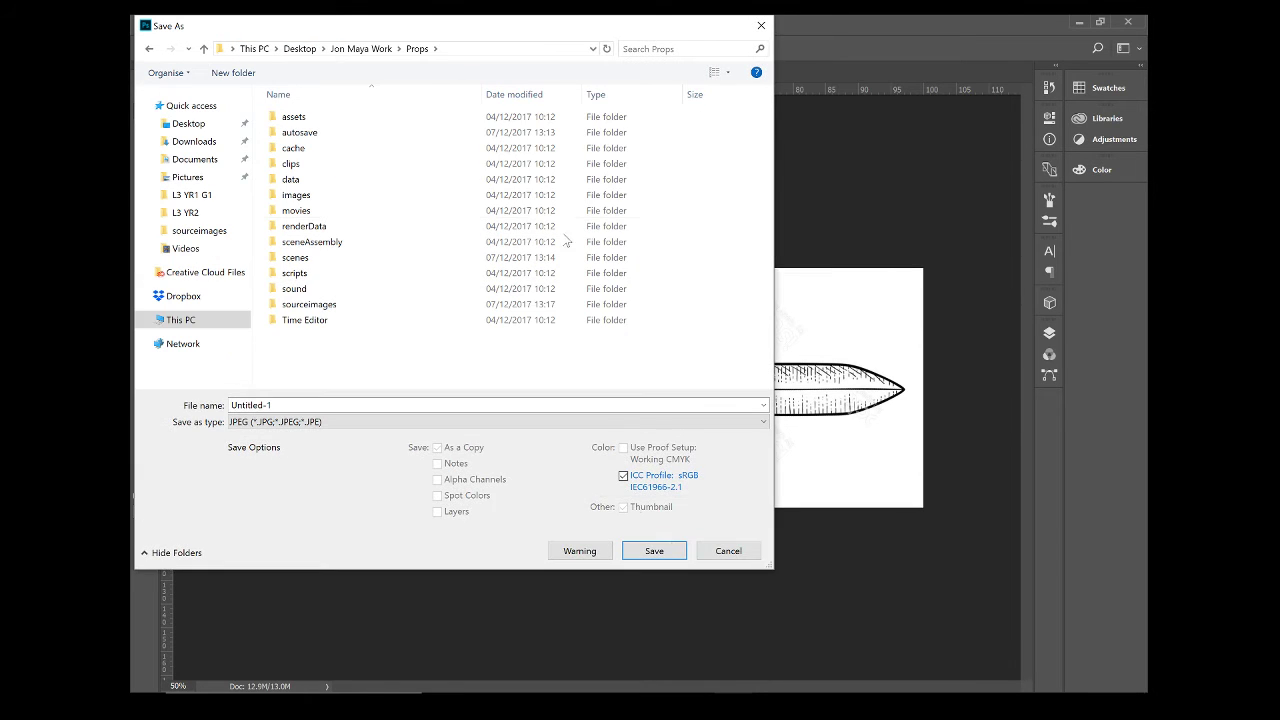
{"action": "double_click", "coordinate": [310, 304]}
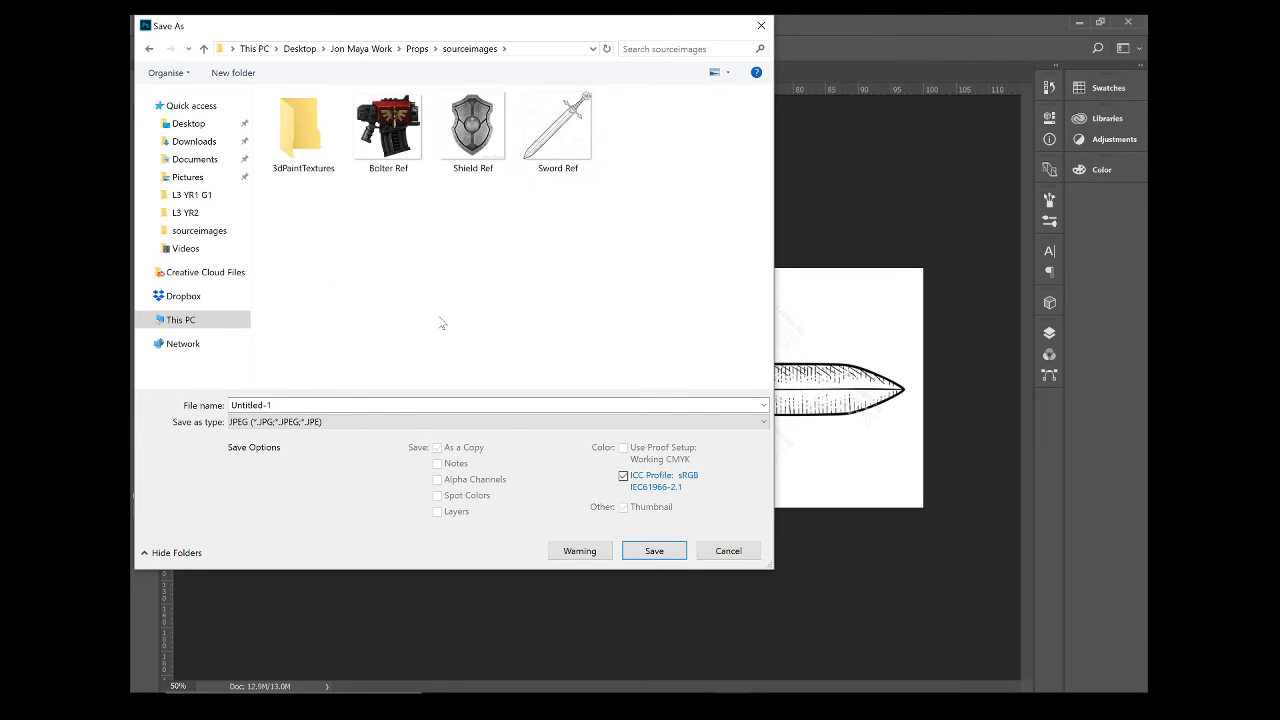
Name the JPEG "Sword Edited Ref" and save it at quality 12 (Maximum) with the Baseline ("Standard") format.
{"action": "left_click", "coordinate": [455, 405]}
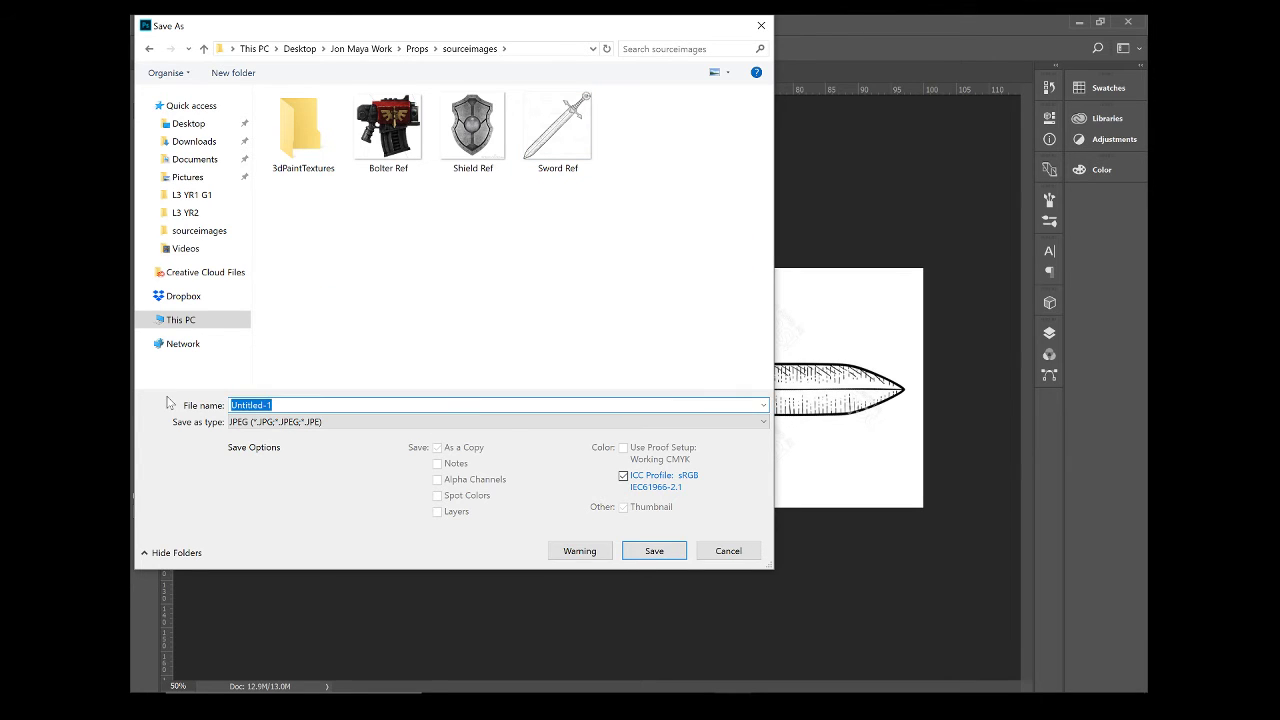
{"action": "type", "text": "Sowr"}
{"action": "key", "text": "BackSpace"}
{"action": "key", "text": "BackSpace"}
{"action": "key", "text": "BackSpace"}
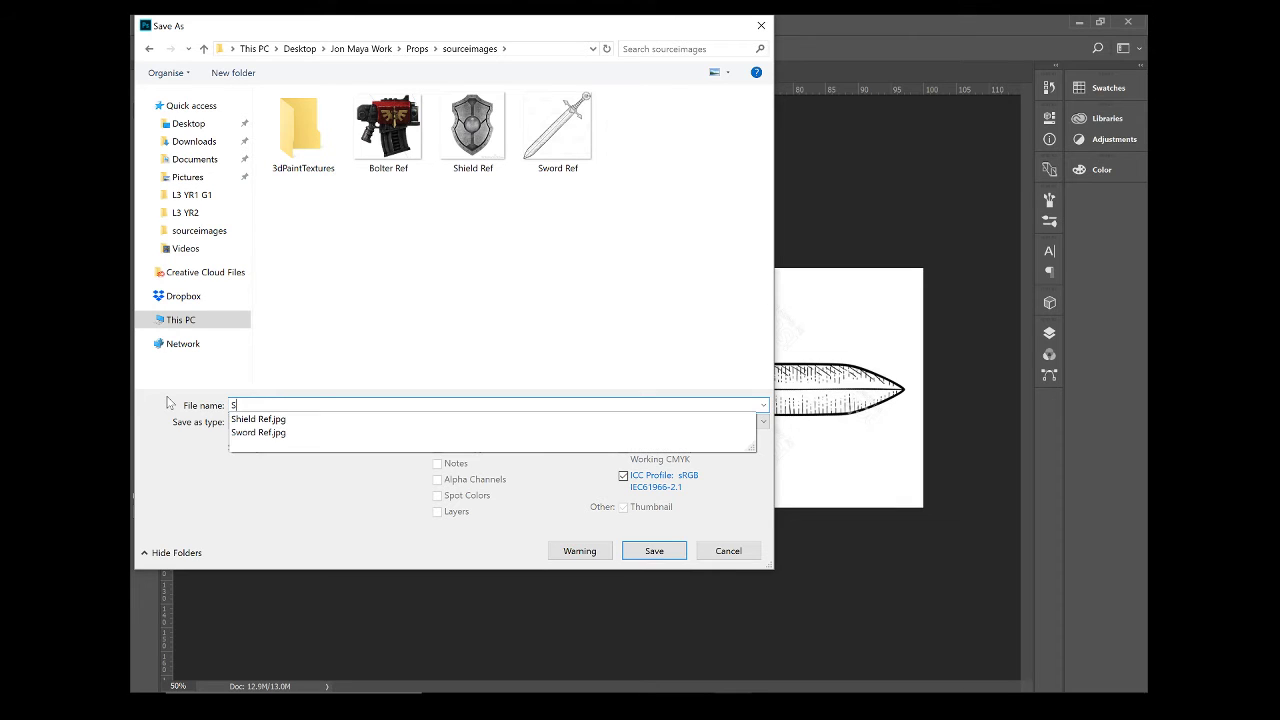
{"action": "type", "text": "word"}
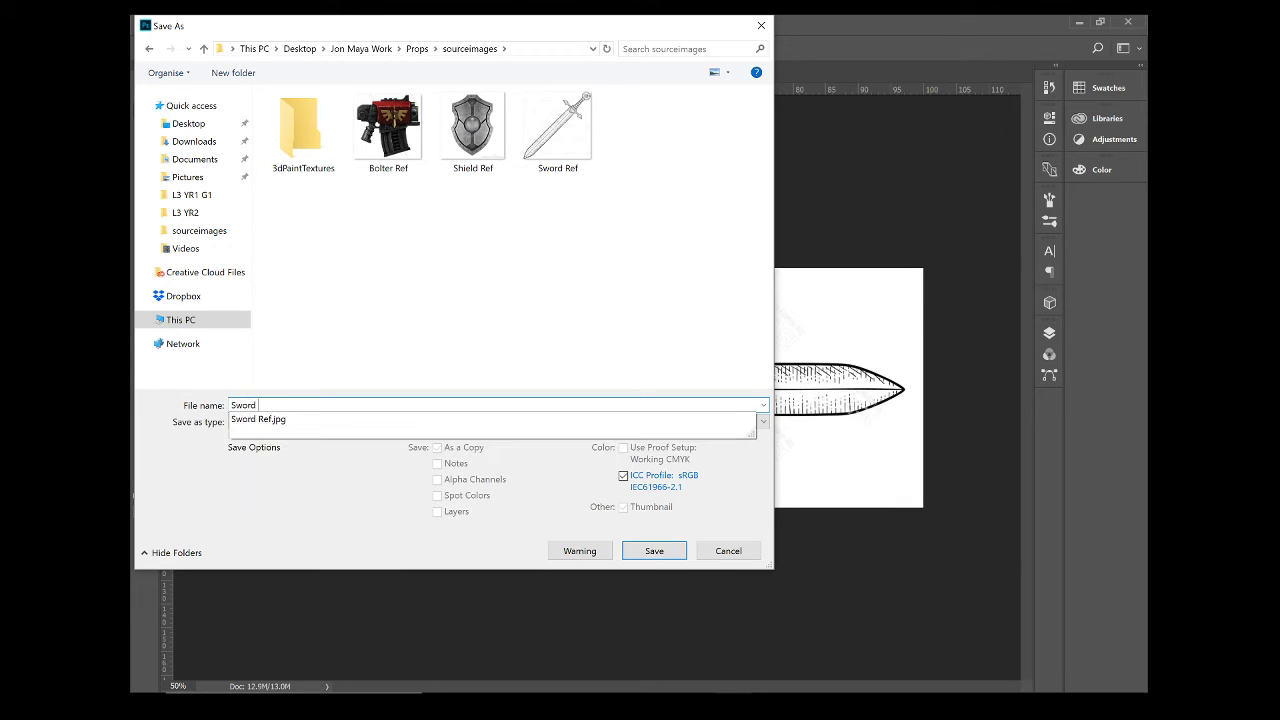
{"action": "type", "text": " Edited R"}
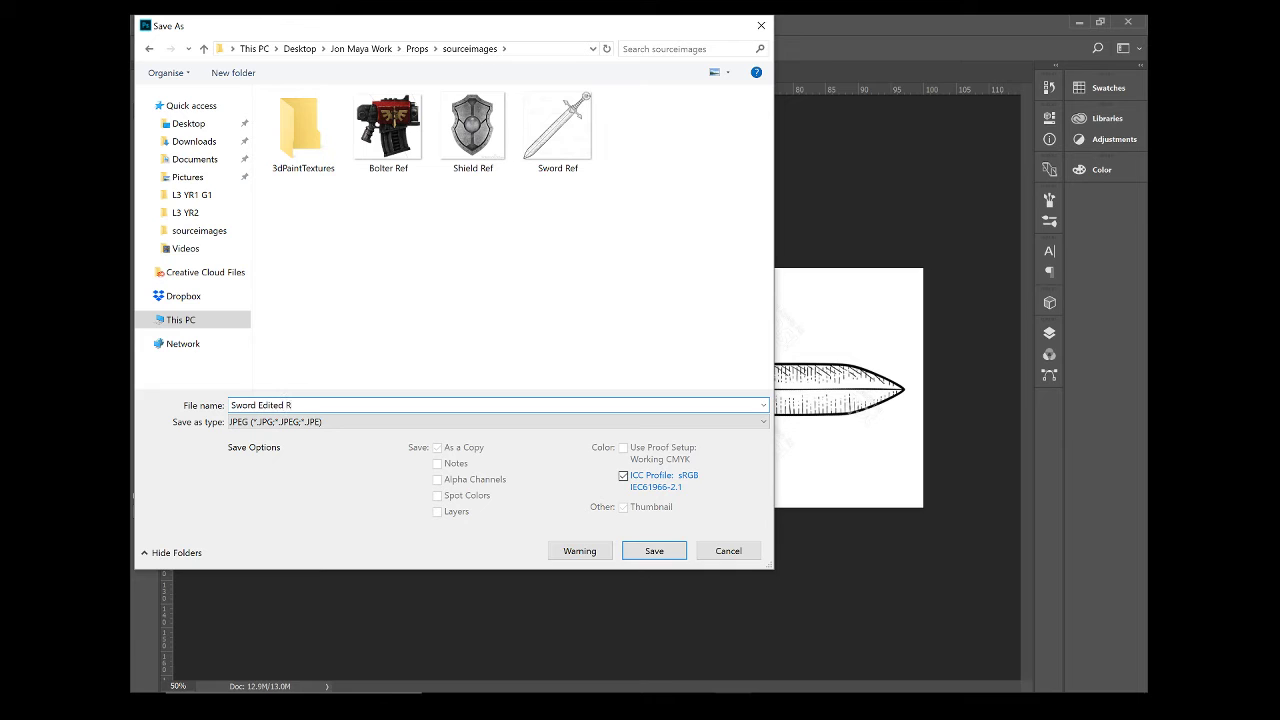
{"action": "type", "text": "ef"}
{"action": "key", "text": "Return"}
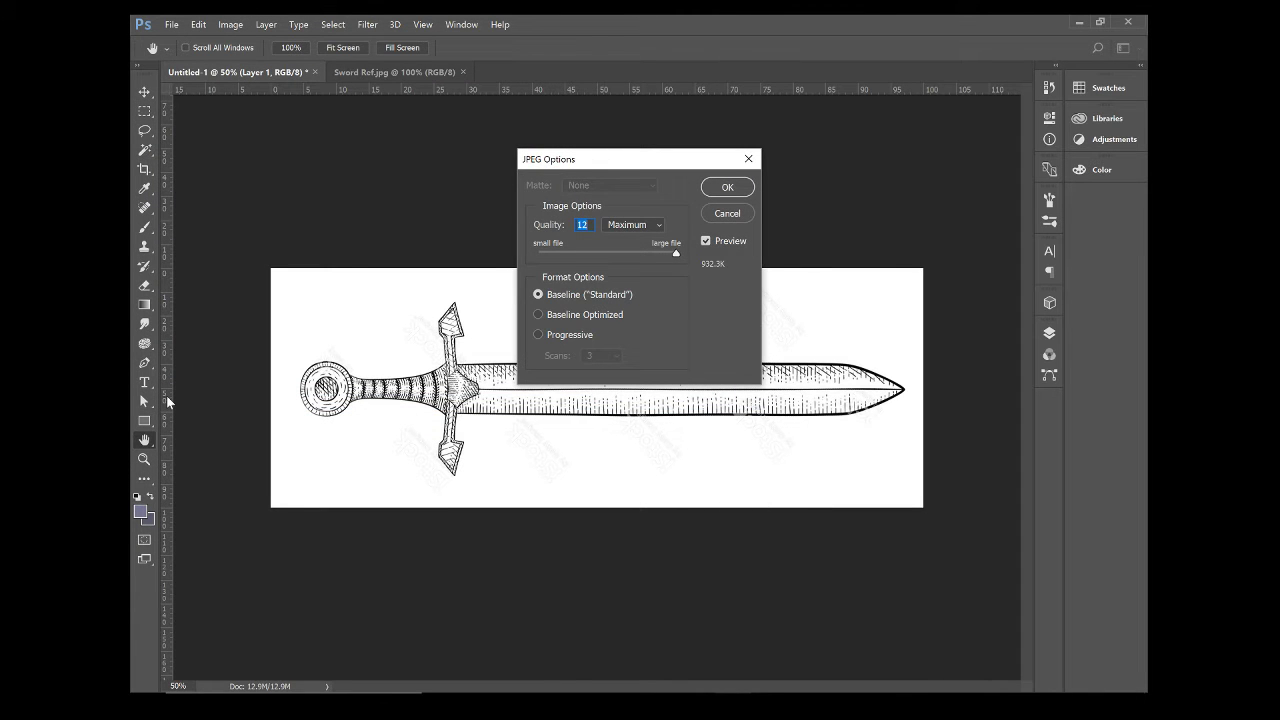
{"action": "key", "text": "Return"}
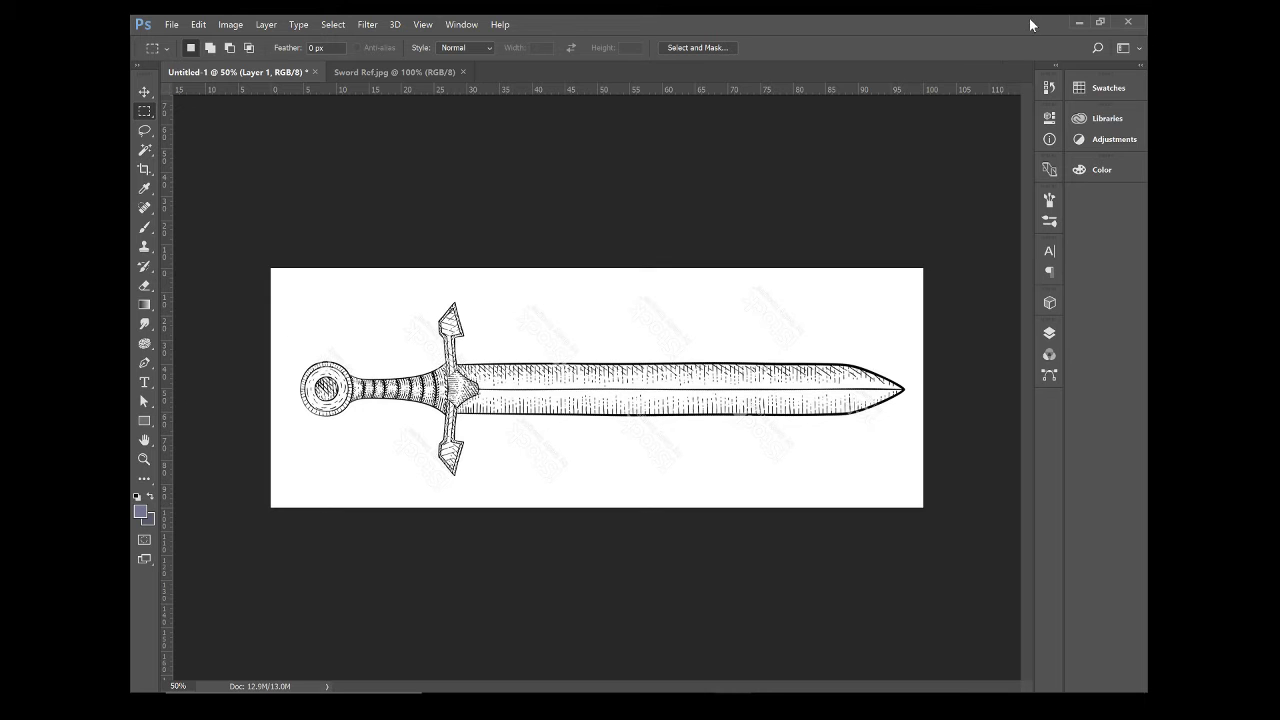
Save the layered document as a Photoshop PSD file named "Sword Ref" in the sourceimages folder.
{"action": "left_click", "coordinate": [172, 24]}
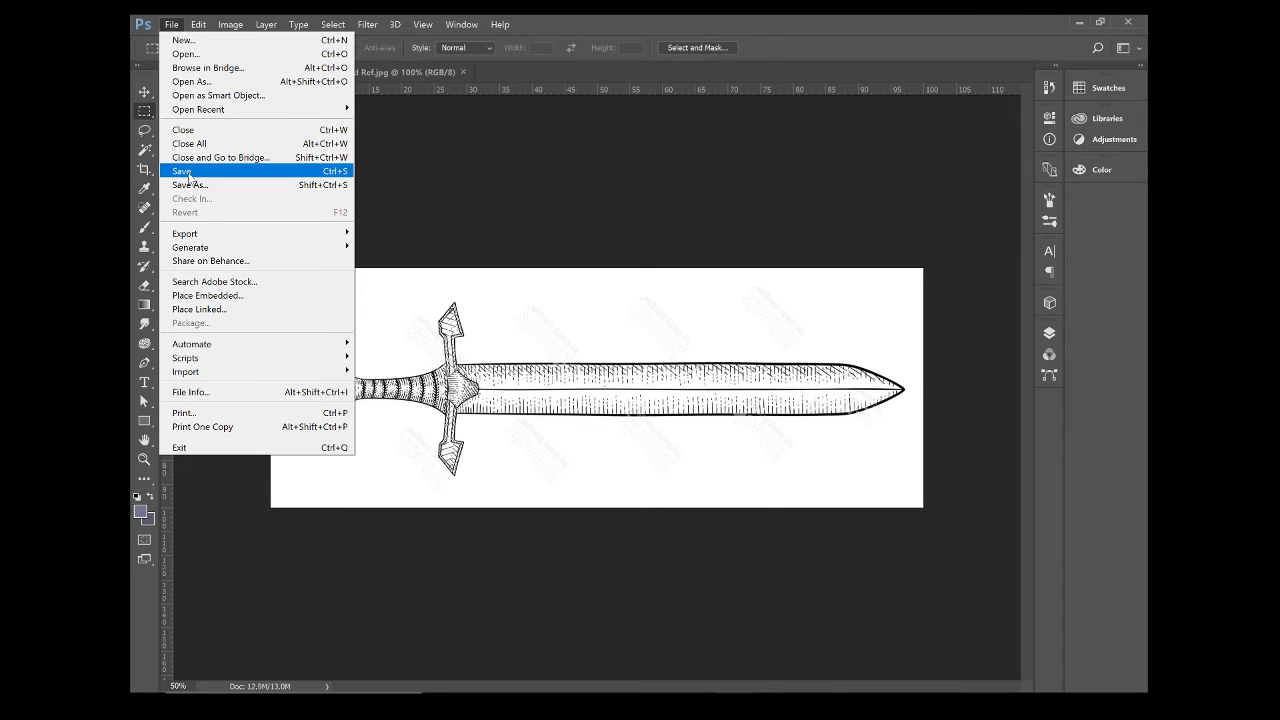
{"action": "left_click", "coordinate": [194, 184]}
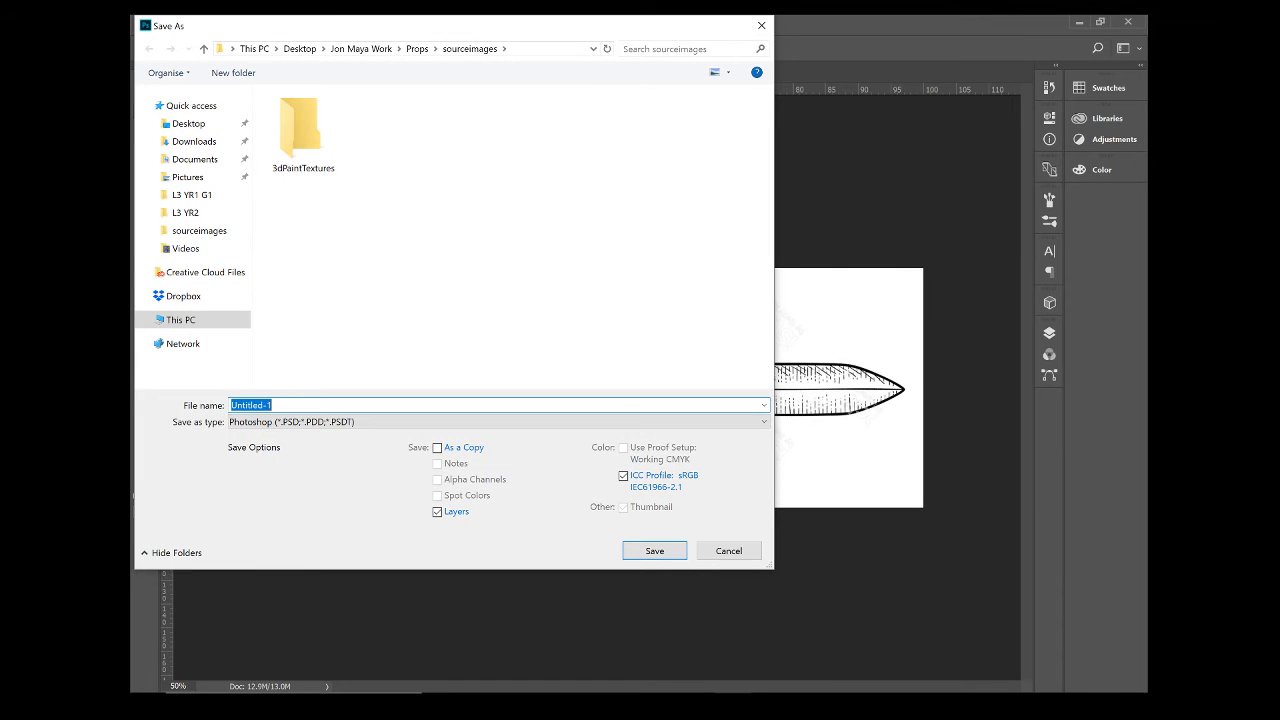
{"action": "type", "text": "Sword Ref"}
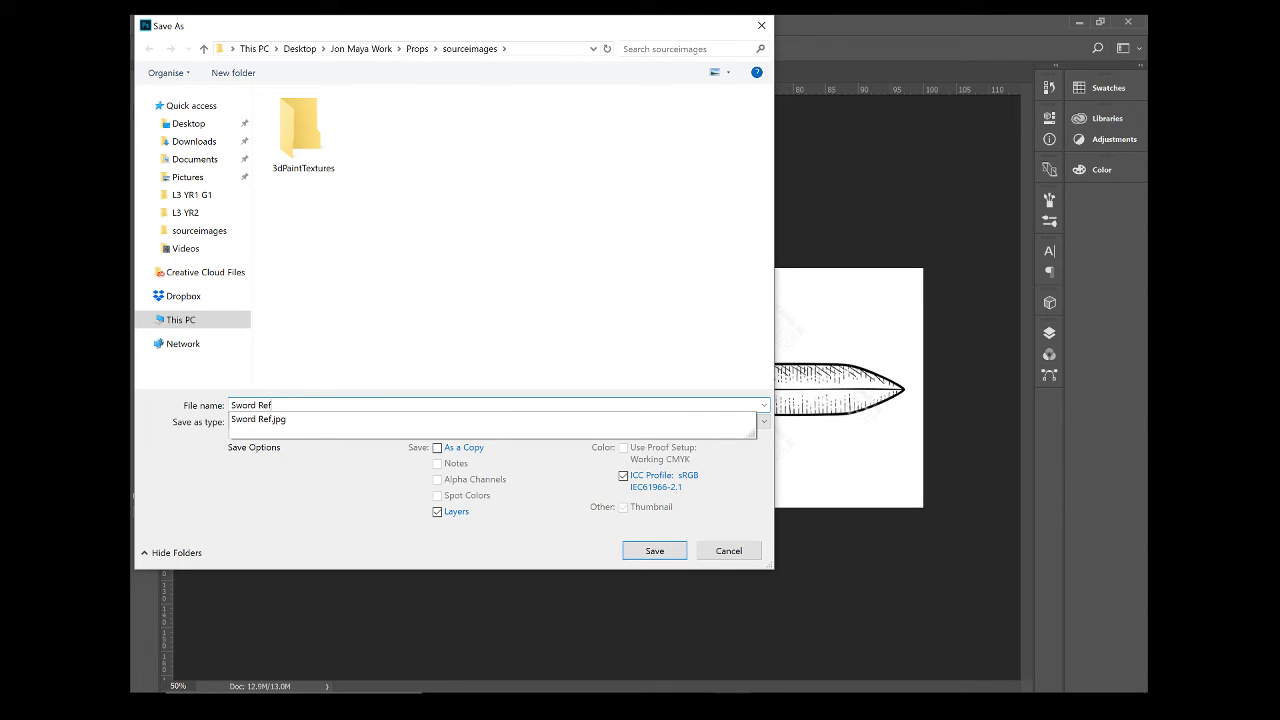
{"action": "key", "text": "Return"}
{"action": "left_click", "coordinate": [821, 220]}
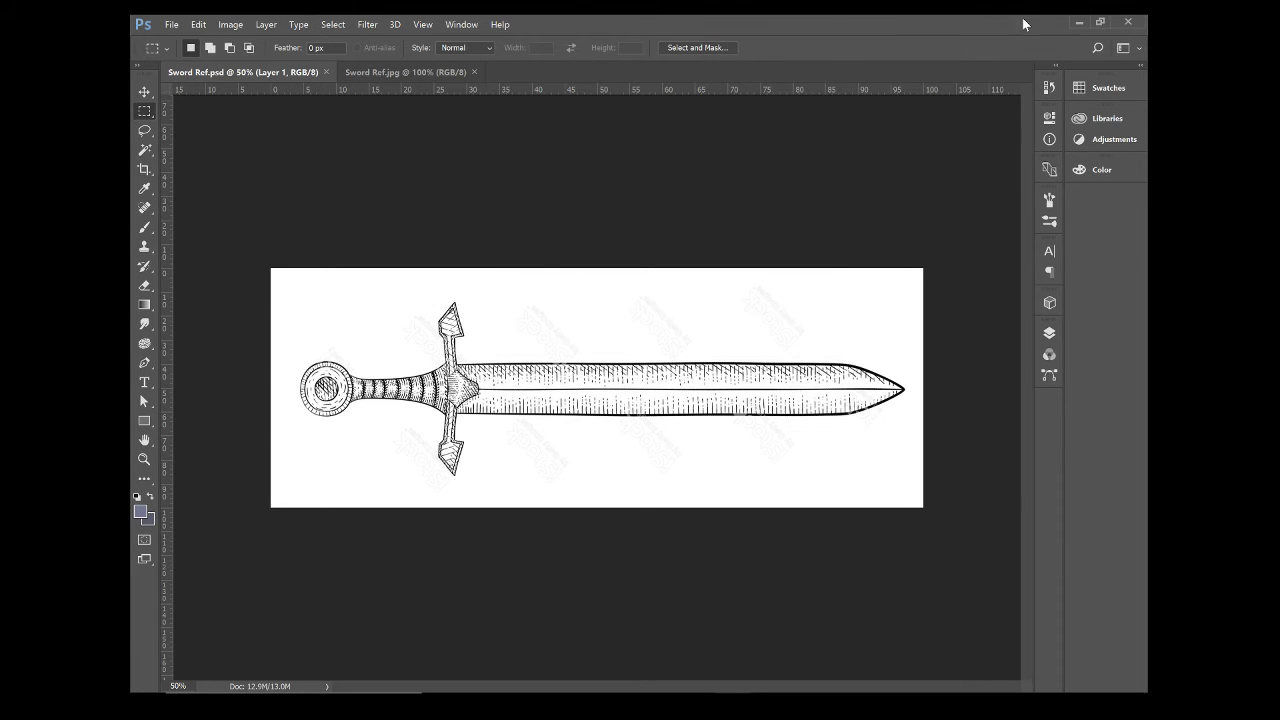
Switch to Maya and show the side view as the single full-size viewport.
{"action": "key", "text": "alt+Tab"}
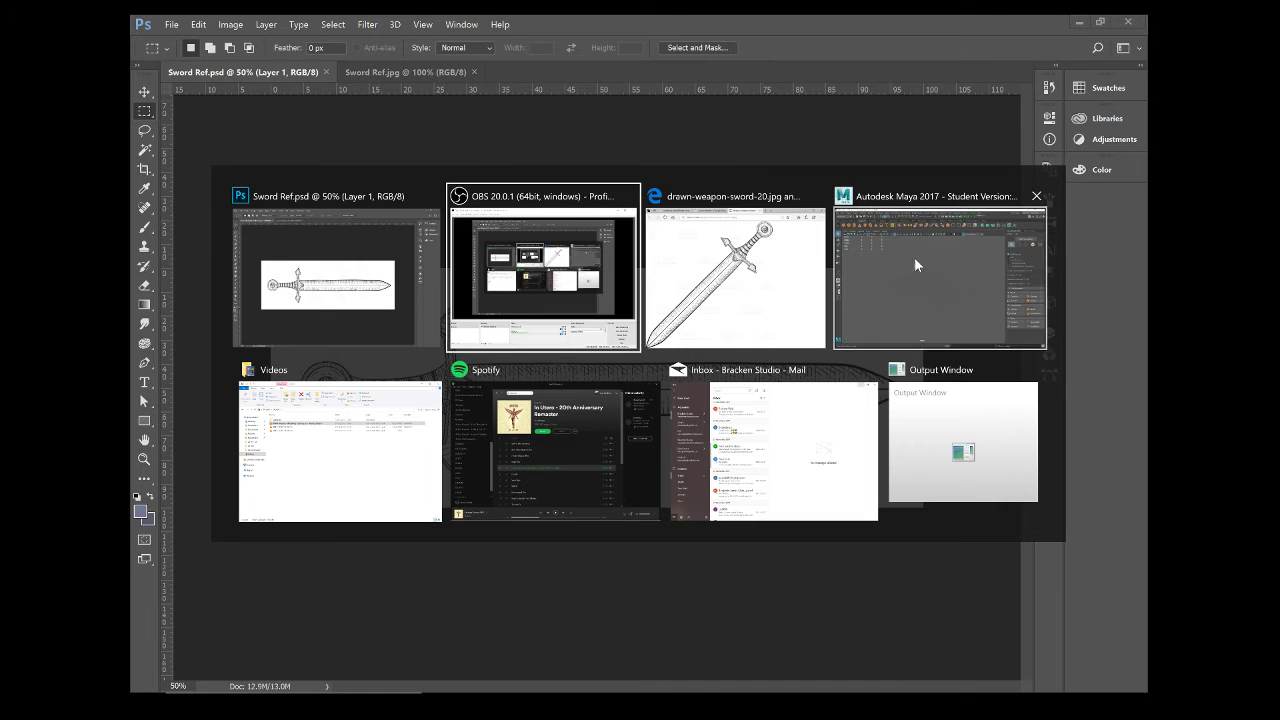
{"action": "left_click", "coordinate": [928, 325]}
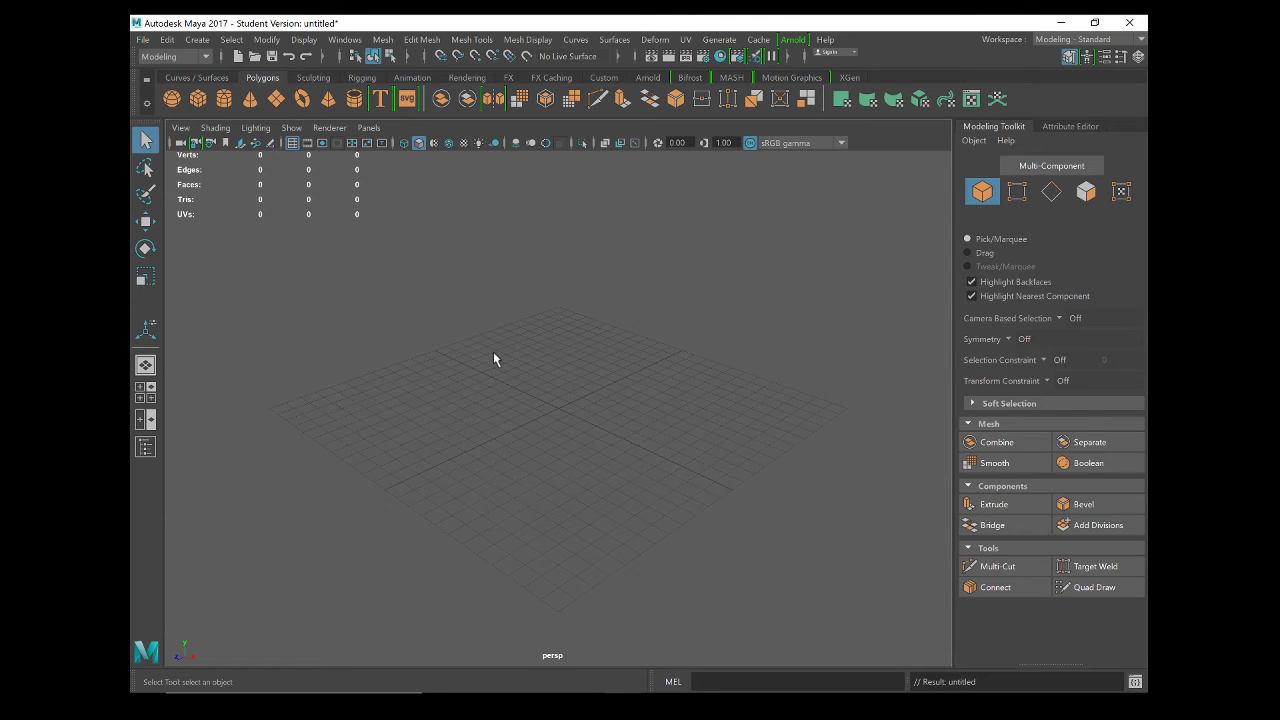
{"action": "key", "text": "space"}
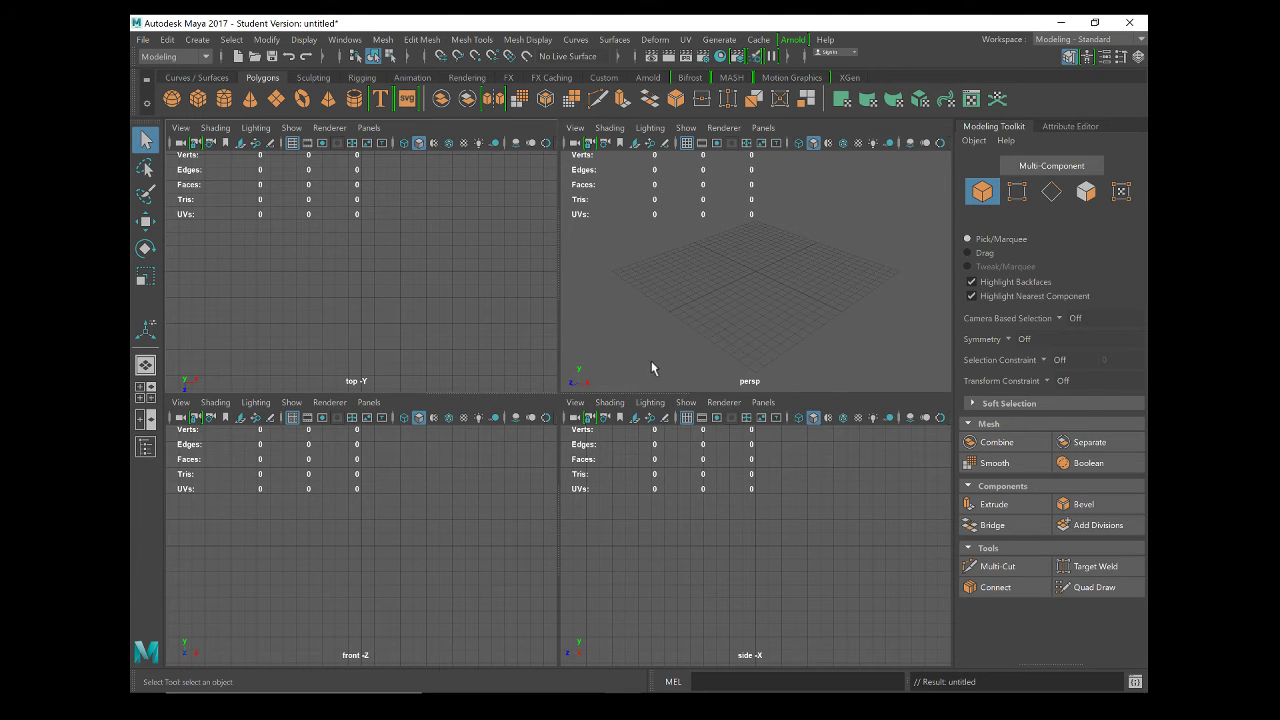
{"action": "key", "text": "space"}
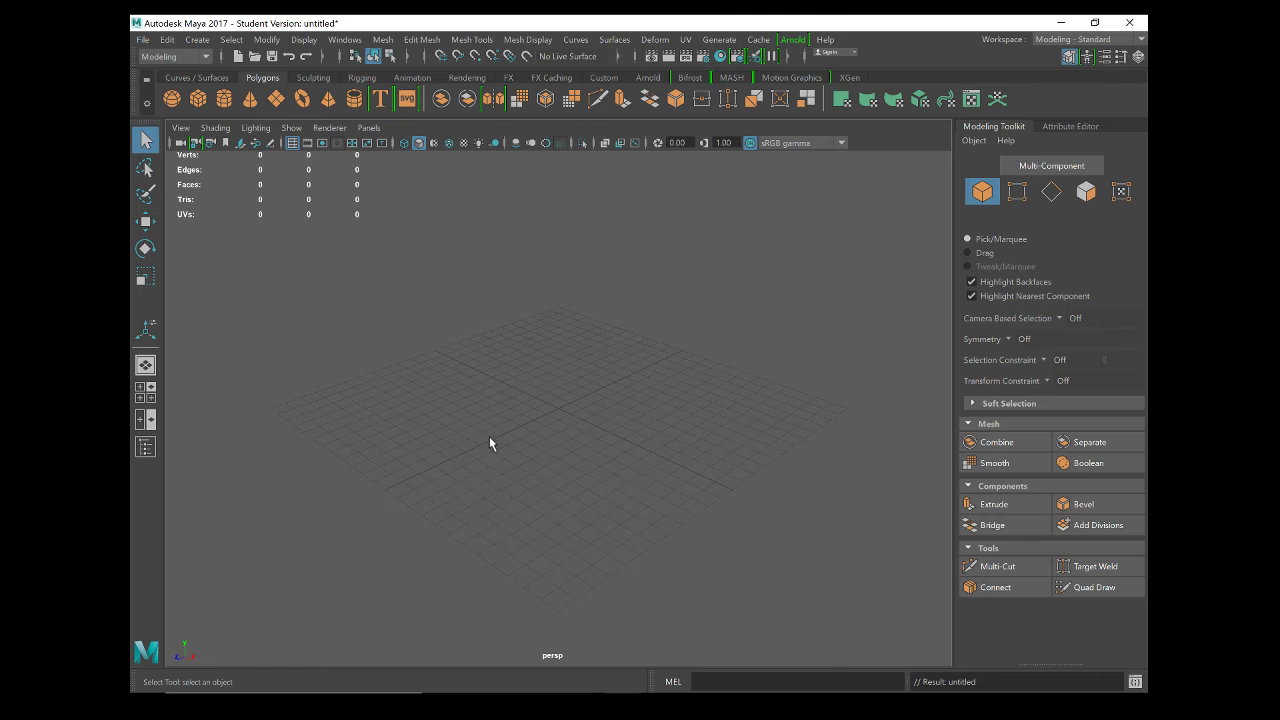
{"action": "key", "text": "space"}
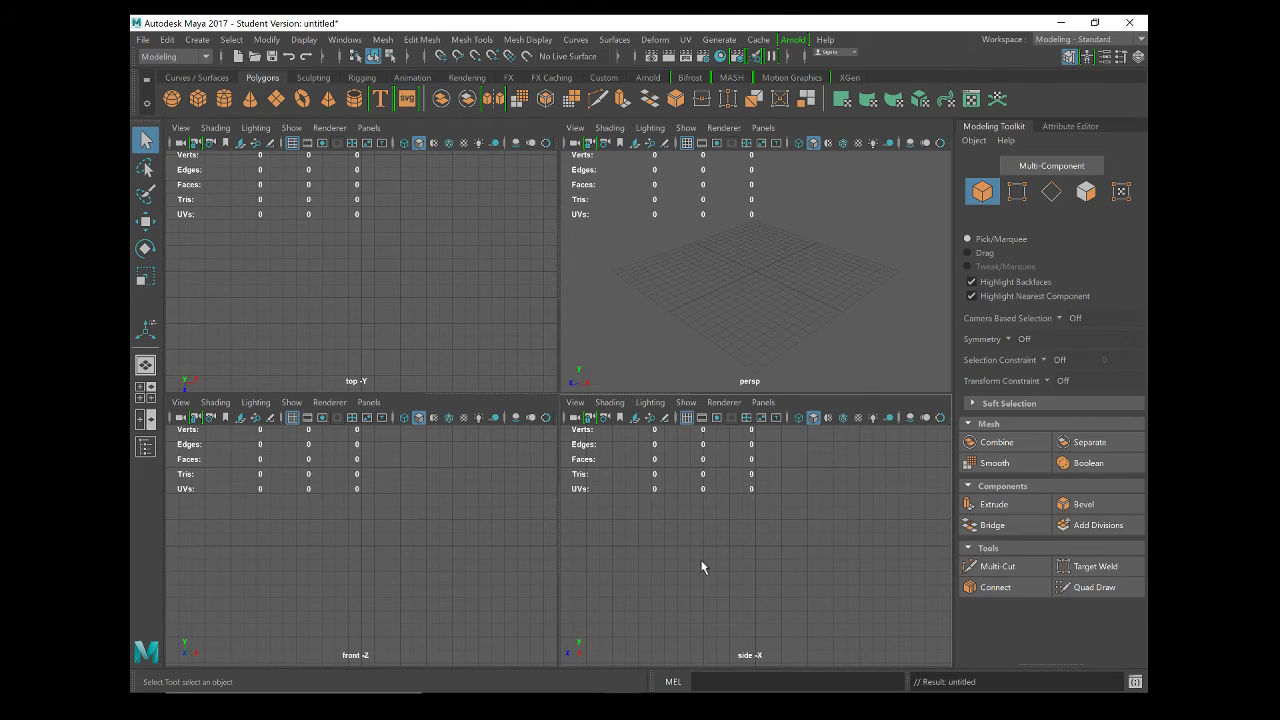
{"action": "key", "text": "space"}
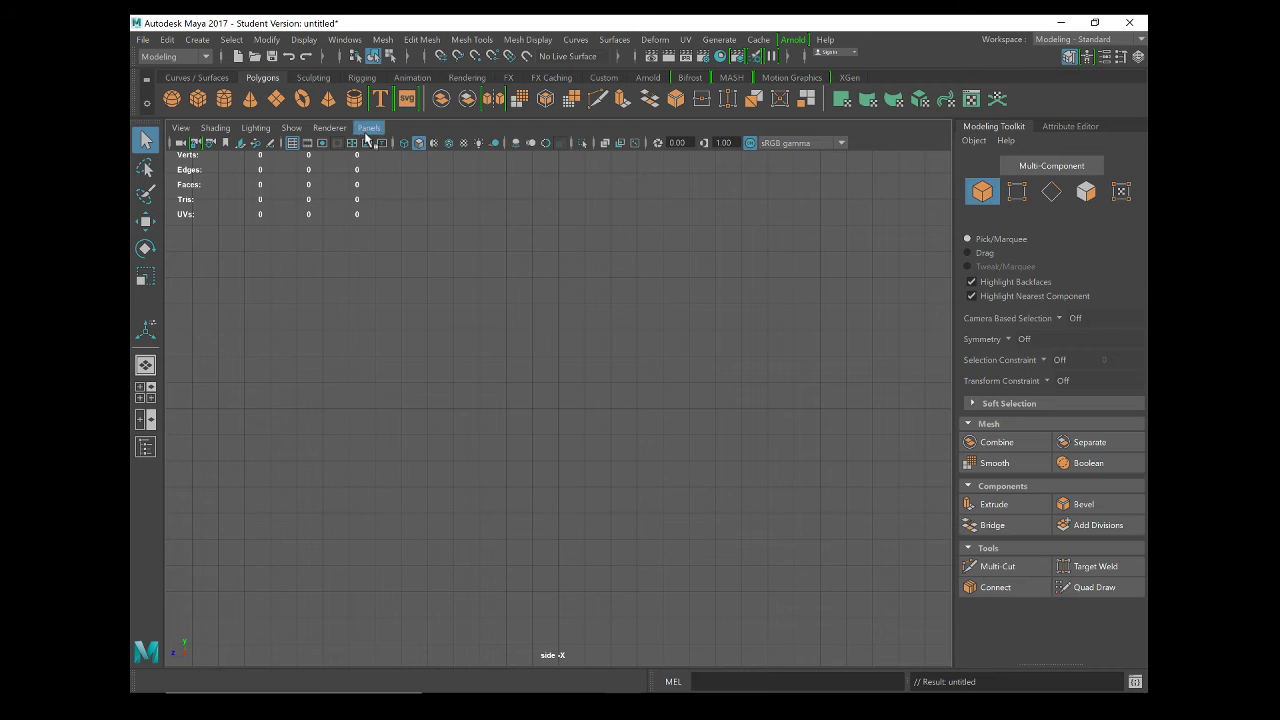
Import Sword Edited Ref.jpg from the sourceimages folder as an image plane in the side view.
{"action": "left_click", "coordinate": [181, 128]}
{"action": "mouse_move", "coordinate": [274, 460]}
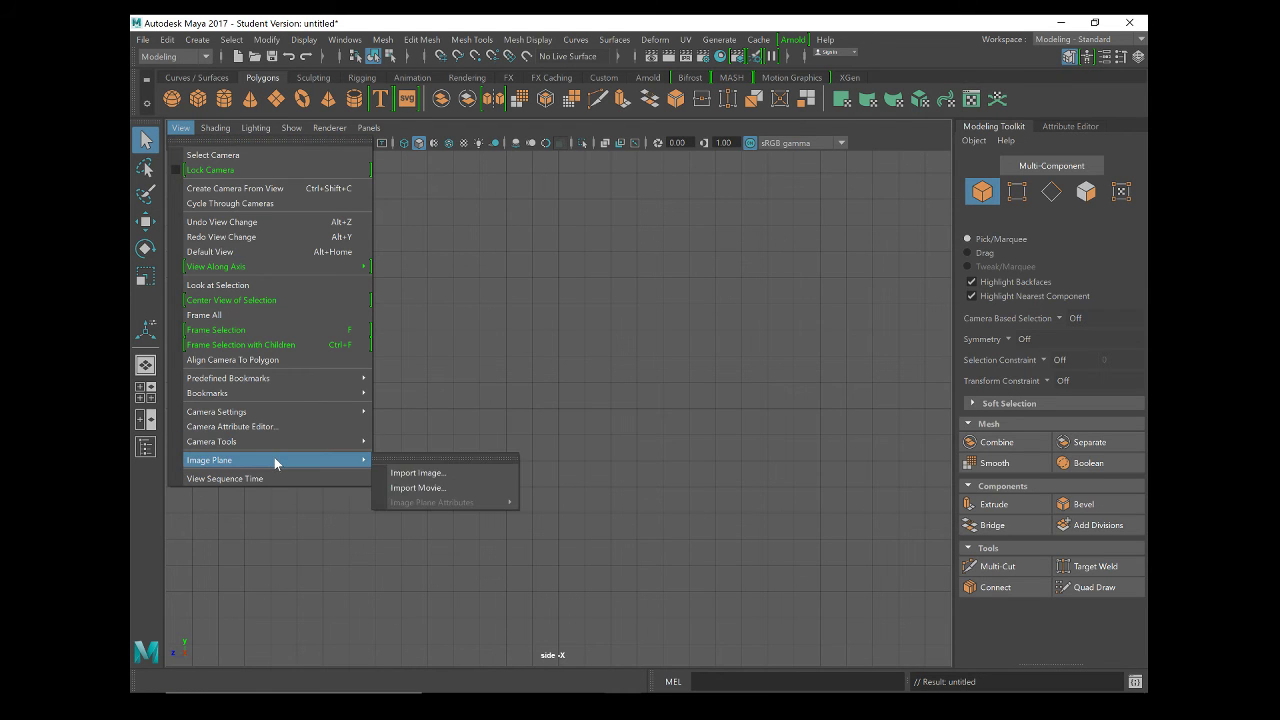
{"action": "left_click", "coordinate": [445, 474]}
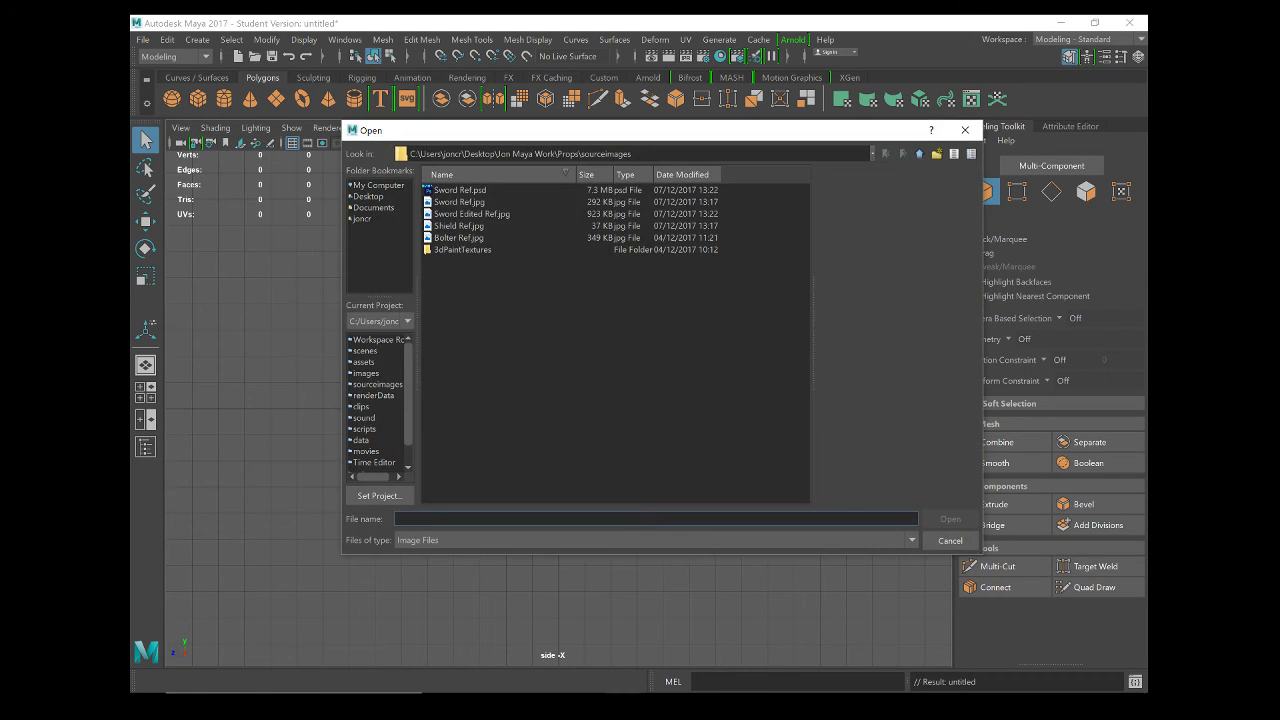
{"action": "left_click", "coordinate": [465, 214]}
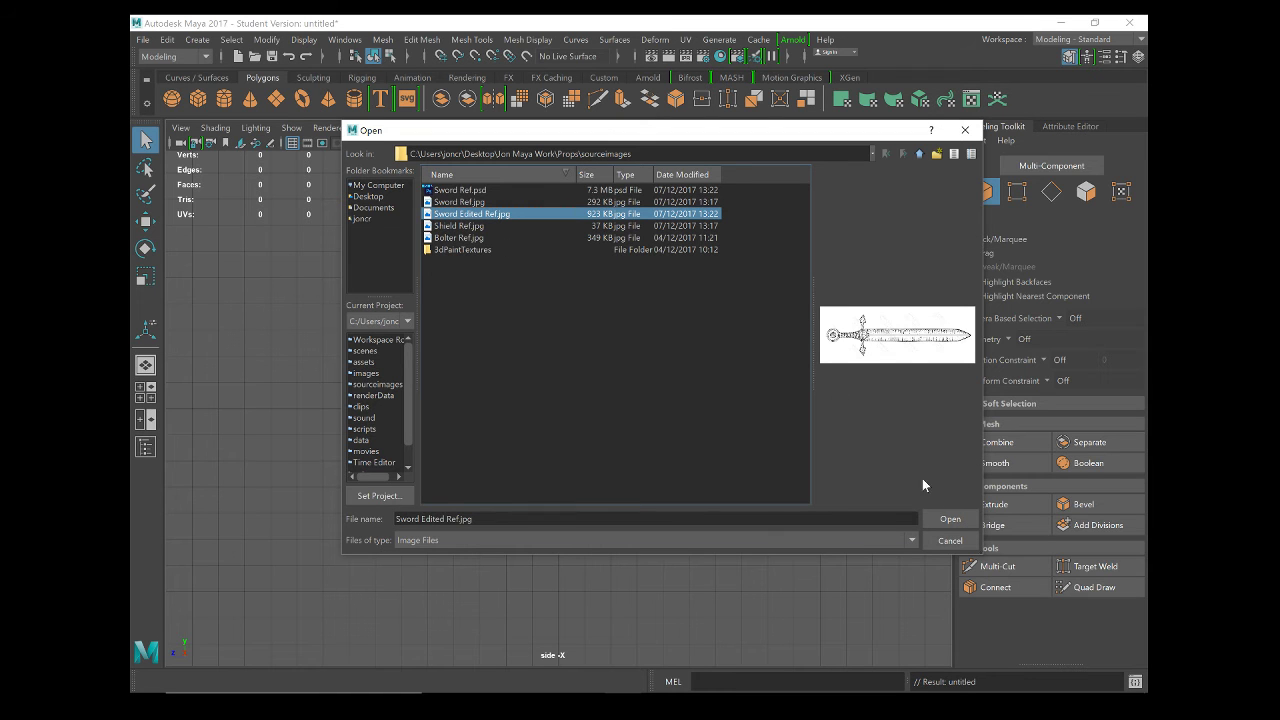
{"action": "left_click", "coordinate": [947, 519]}
{"action": "scroll", "coordinate": [418, 470], "scroll_direction": "down", "scroll_amount": 3}
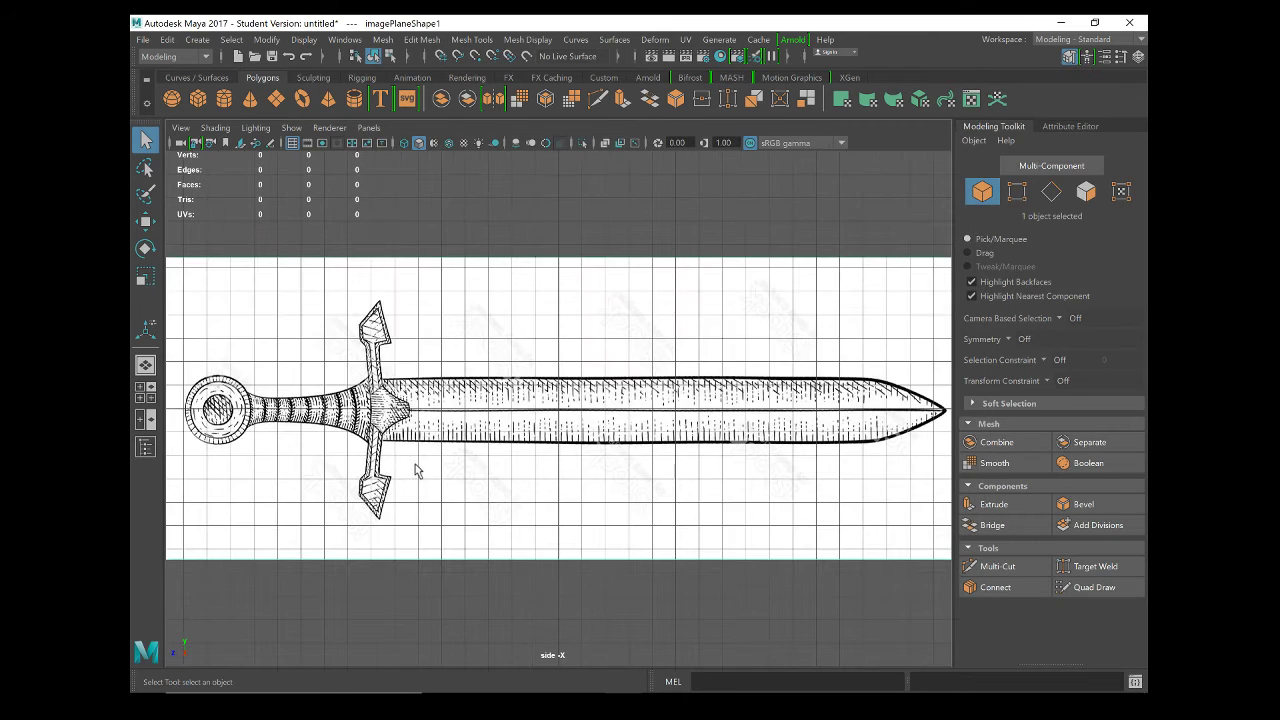
{"action": "scroll", "coordinate": [424, 482], "scroll_direction": "down", "scroll_amount": 2}
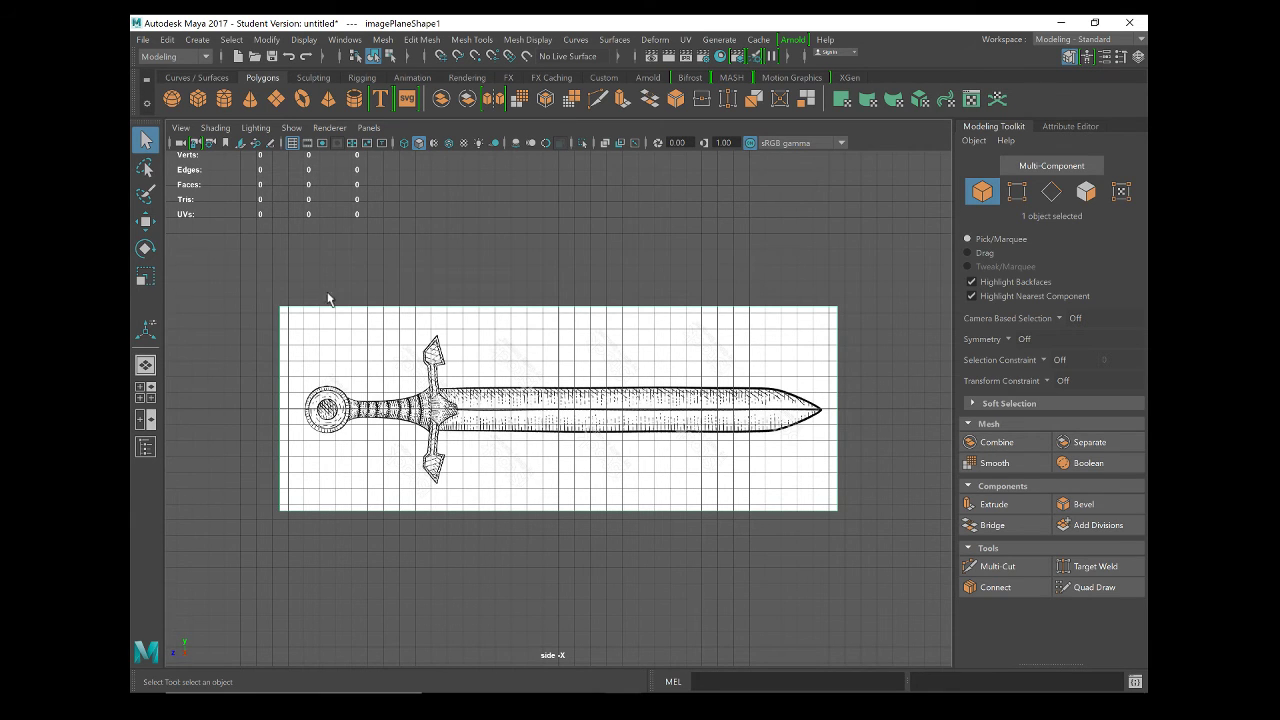
In the perspective view, move the image plane back to about X -6.51 and raise it to about Y 4.83.
{"action": "key", "text": "w"}
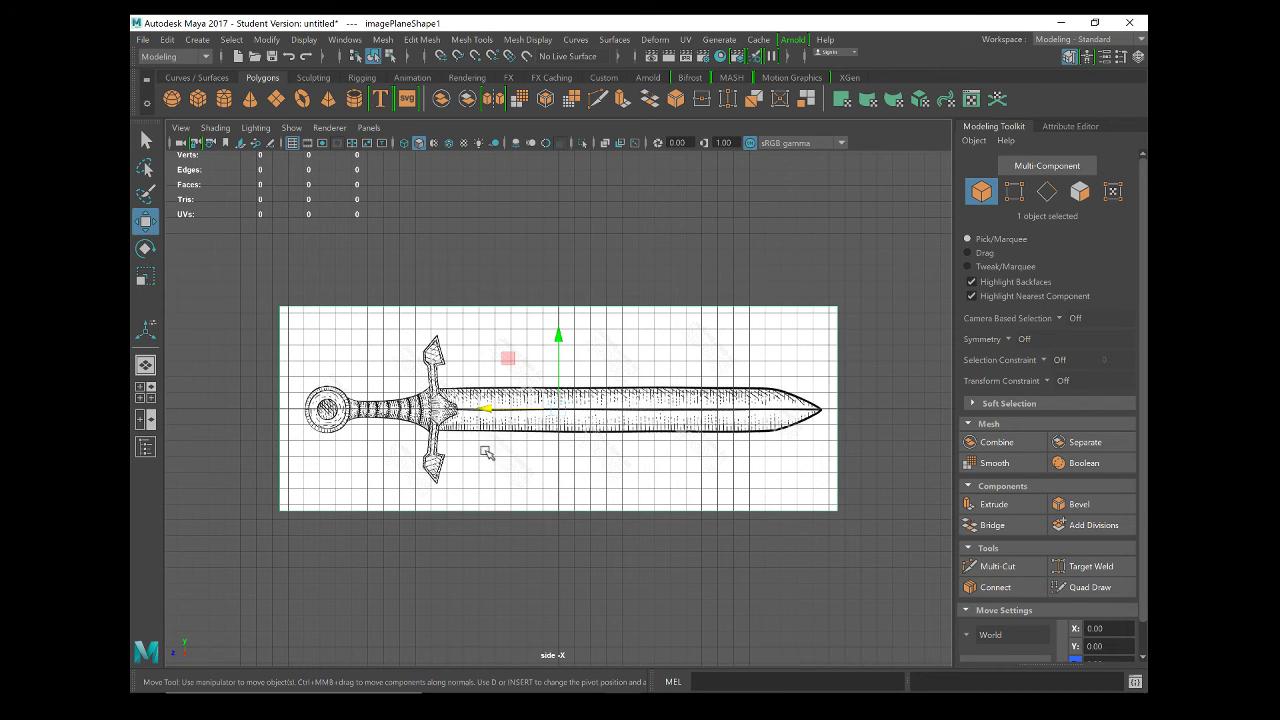
{"action": "key", "text": "space"}
{"action": "key", "text": "space"}
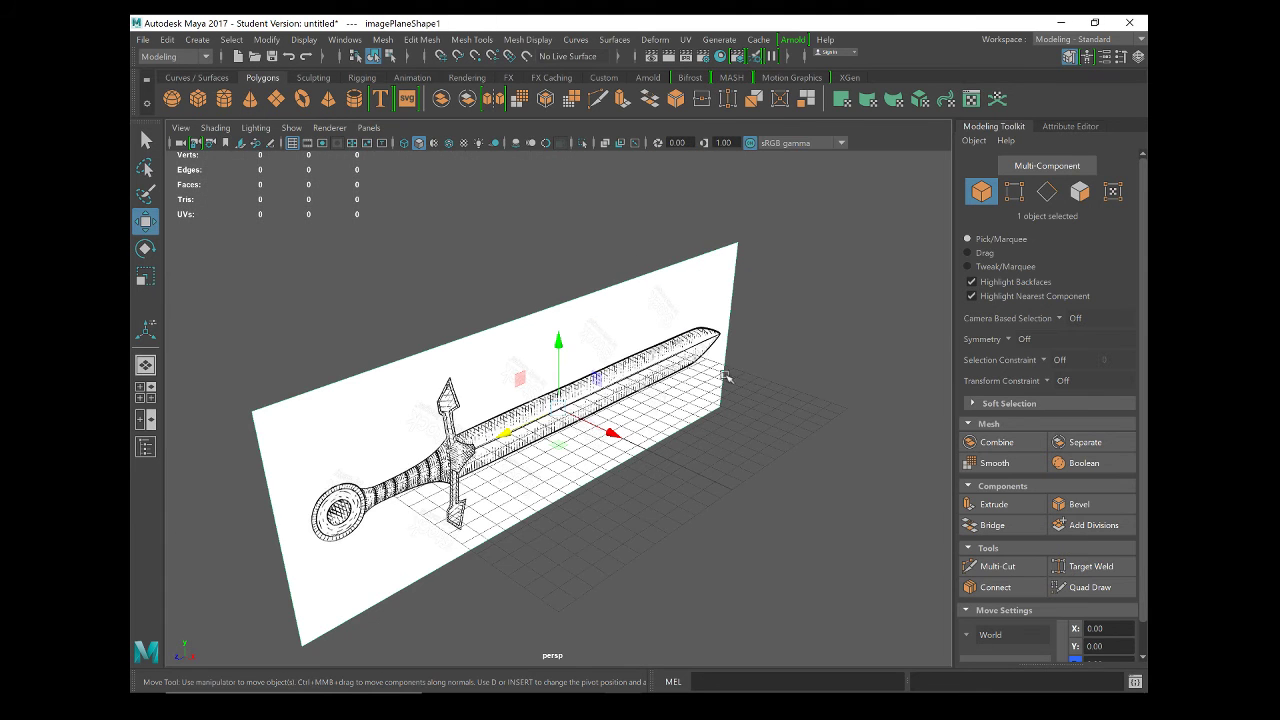
{"action": "left_click_drag", "start_coordinate": [612, 433], "coordinate": [535, 398]}
{"action": "left_click_drag", "start_coordinate": [481, 318], "coordinate": [476, 235]}
{"action": "left_click_drag", "start_coordinate": [549, 434], "coordinate": [504, 446], "text": "alt"}
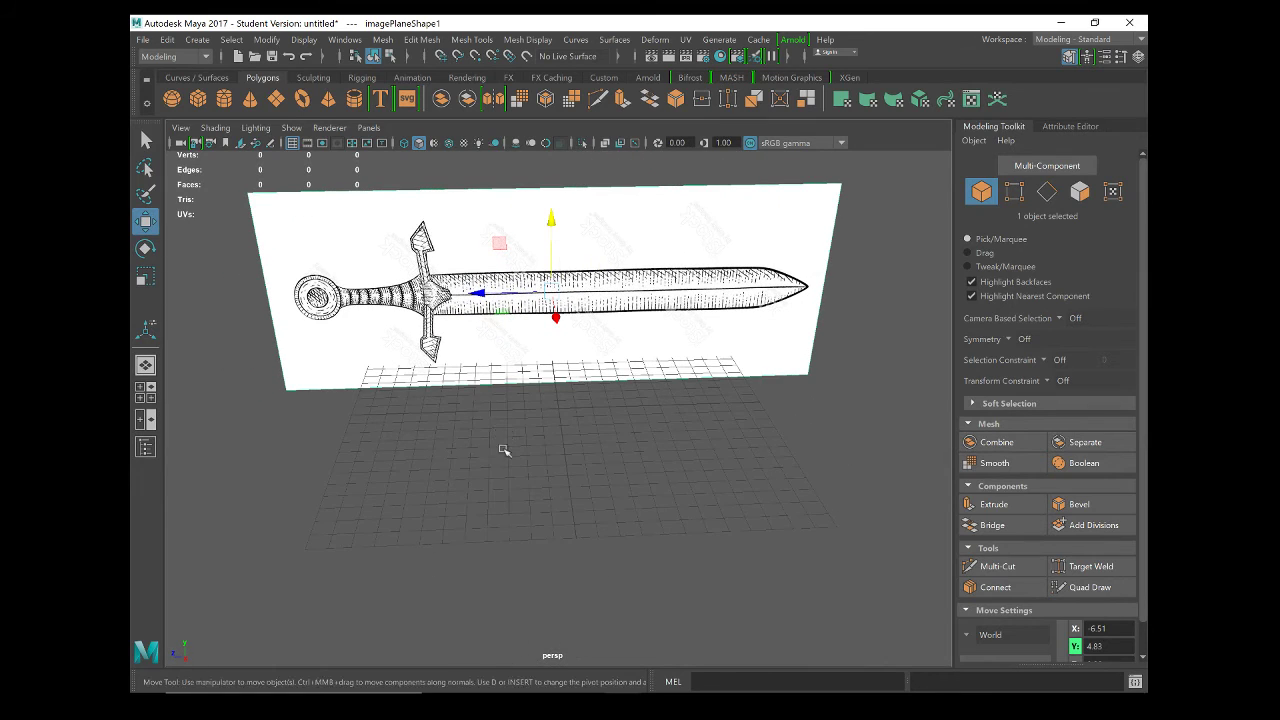
Create a polygon cube and raise it to about Y 5.07, in front of the sword blade.
{"action": "left_click", "coordinate": [198, 98]}
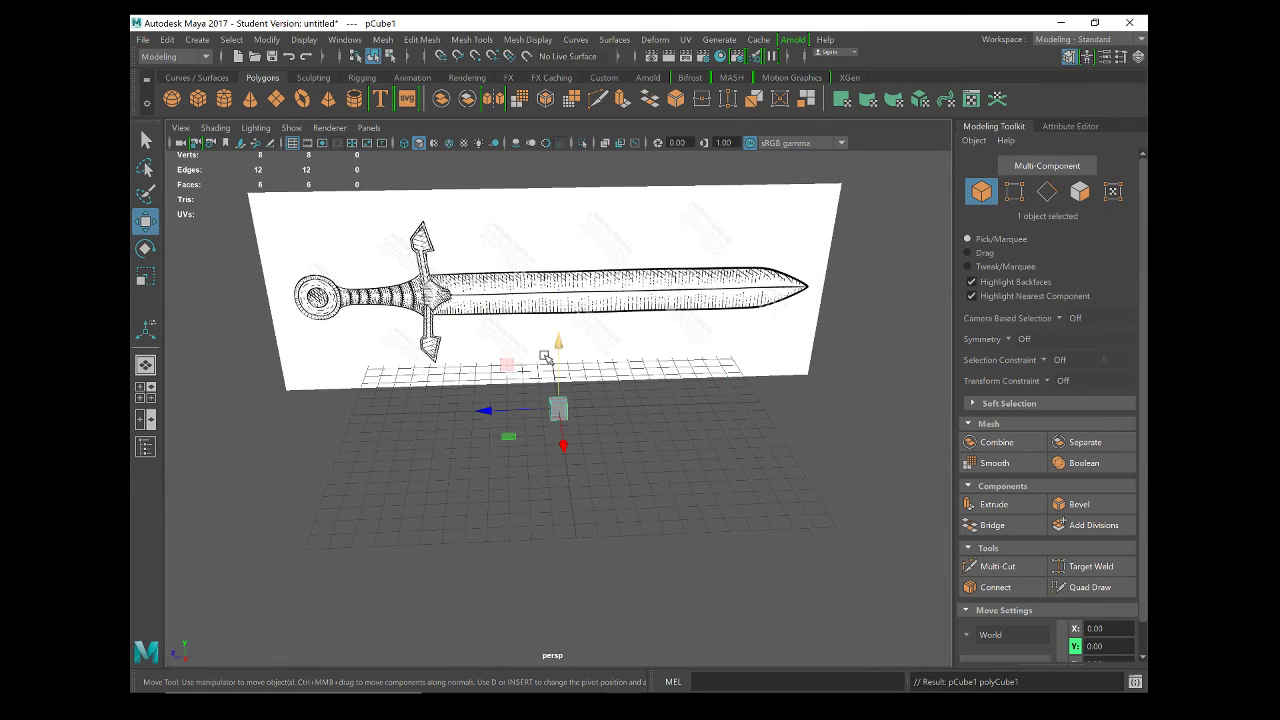
{"action": "left_click_drag", "start_coordinate": [557, 345], "coordinate": [563, 242]}
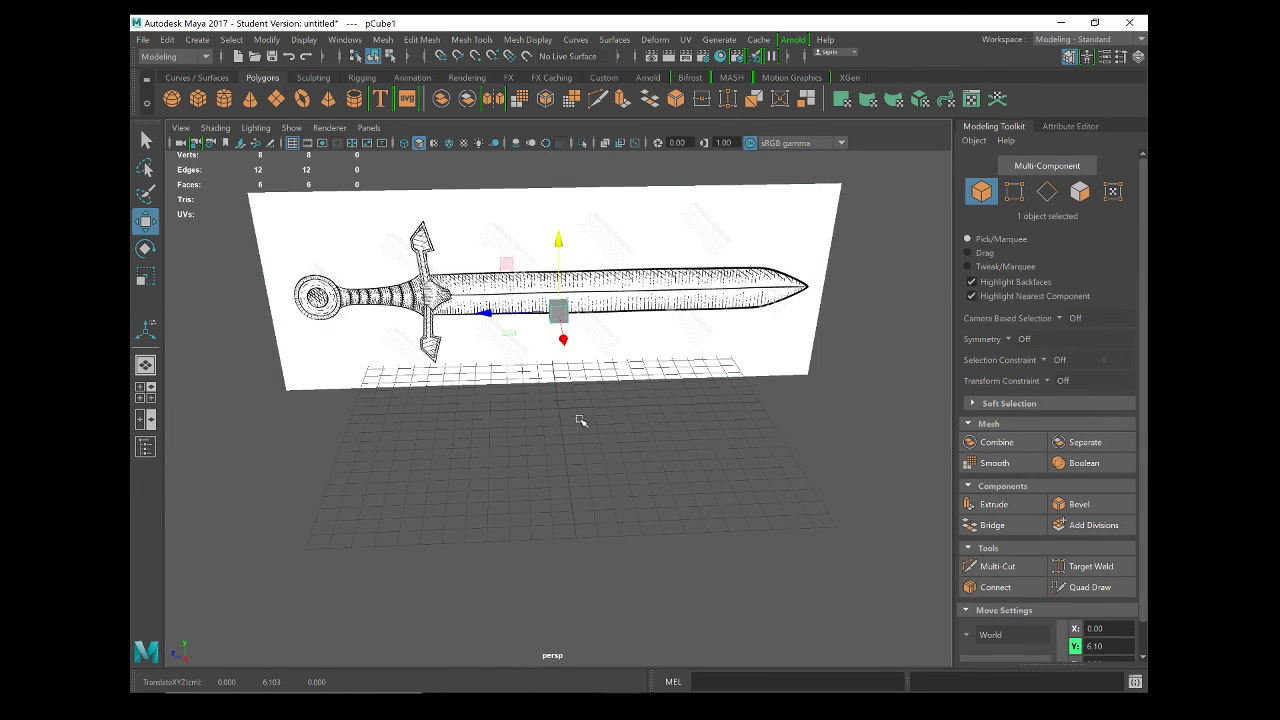
{"action": "left_click_drag", "start_coordinate": [583, 422], "coordinate": [585, 364], "text": "alt"}
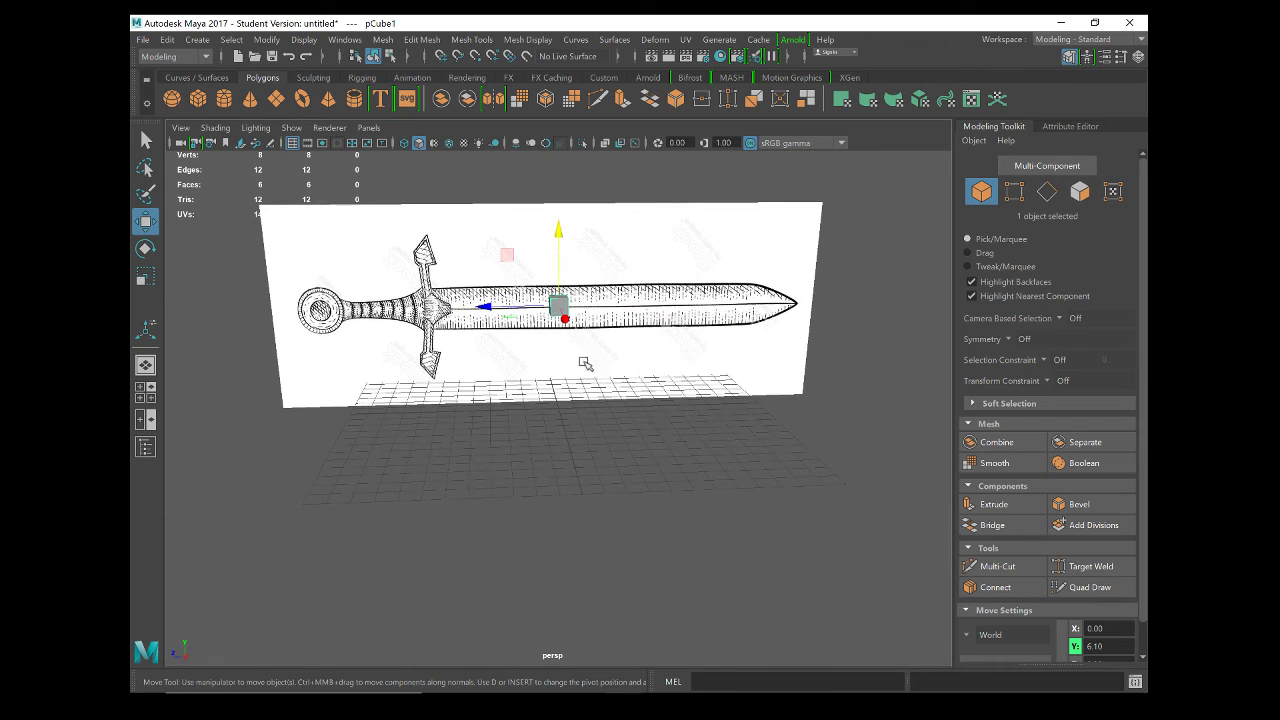
{"action": "left_click_drag", "start_coordinate": [558, 238], "coordinate": [557, 258]}
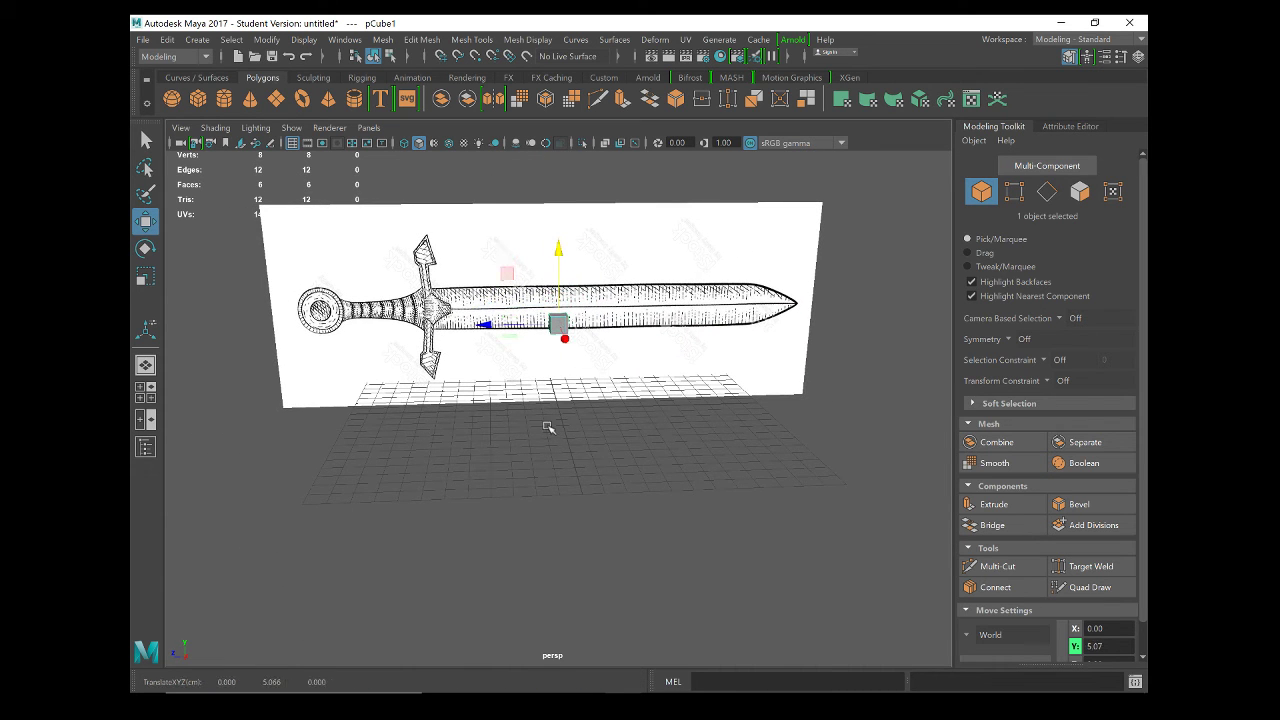
Stretch the cube lengthwise along the blade and scale it up uniformly to about 2.95 in X and Y.
{"action": "key", "text": "r"}
{"action": "left_click_drag", "start_coordinate": [491, 325], "coordinate": [180, 330]}
{"action": "left_click_drag", "start_coordinate": [558, 323], "coordinate": [660, 317]}
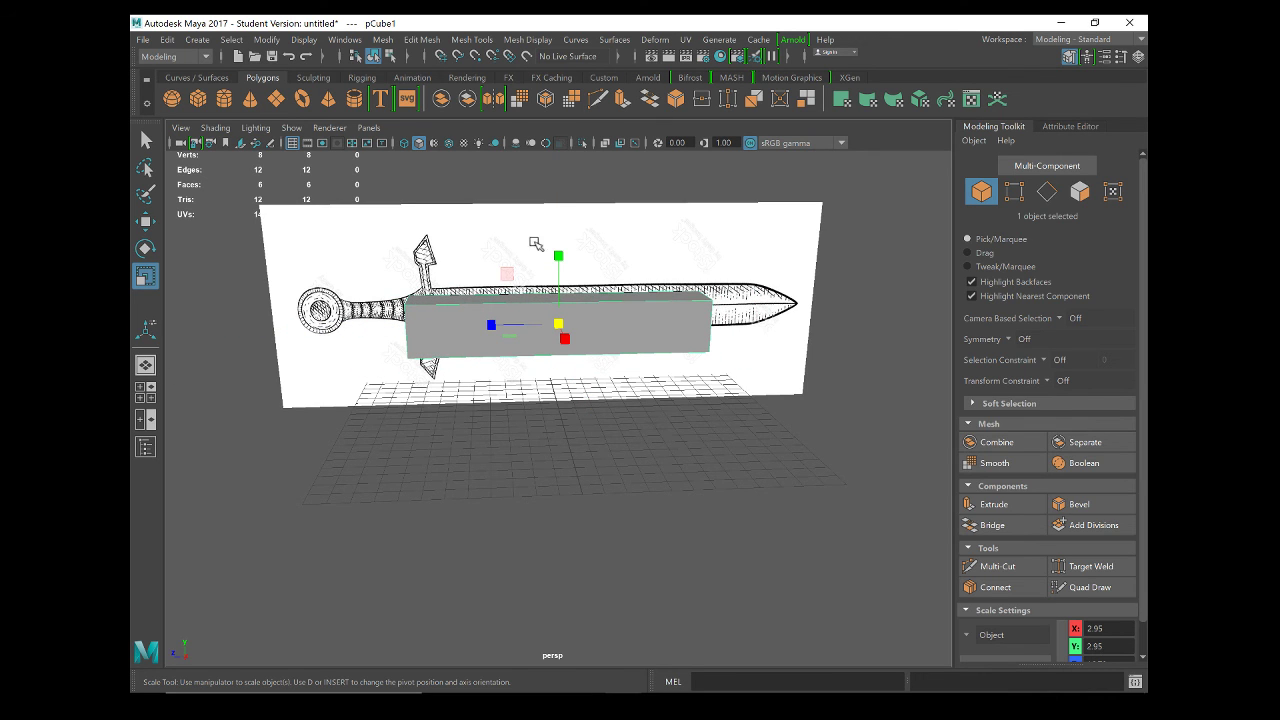
Turn on X-Ray shading in both the perspective and side views so the reference shows through the cube.
{"action": "left_click", "coordinate": [605, 143]}
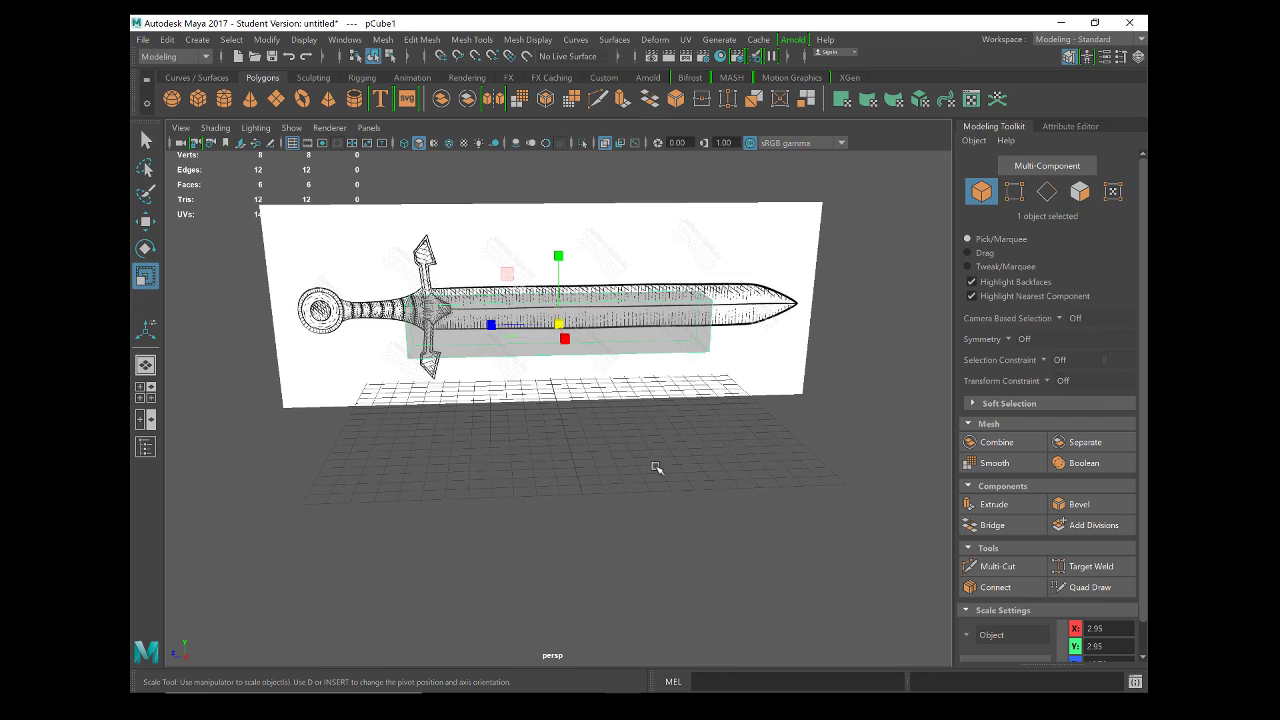
{"action": "key", "text": "space"}
{"action": "key", "text": "space"}
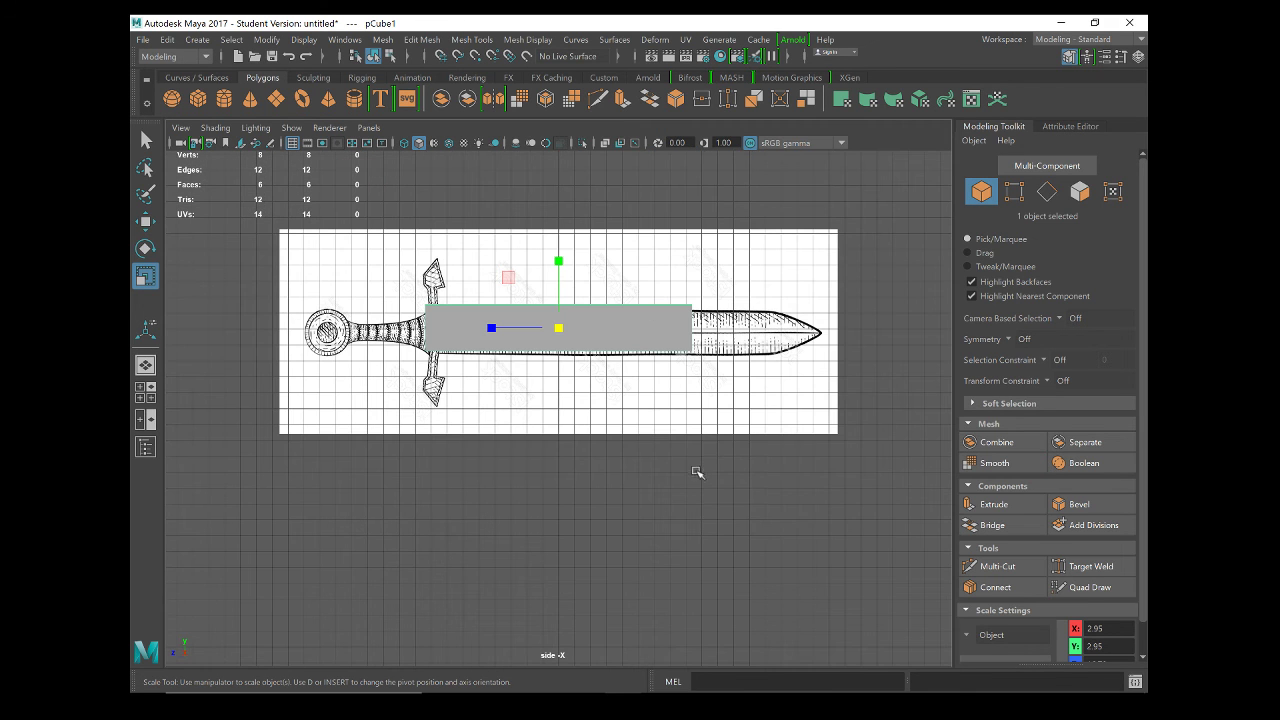
{"action": "left_click", "coordinate": [605, 143]}
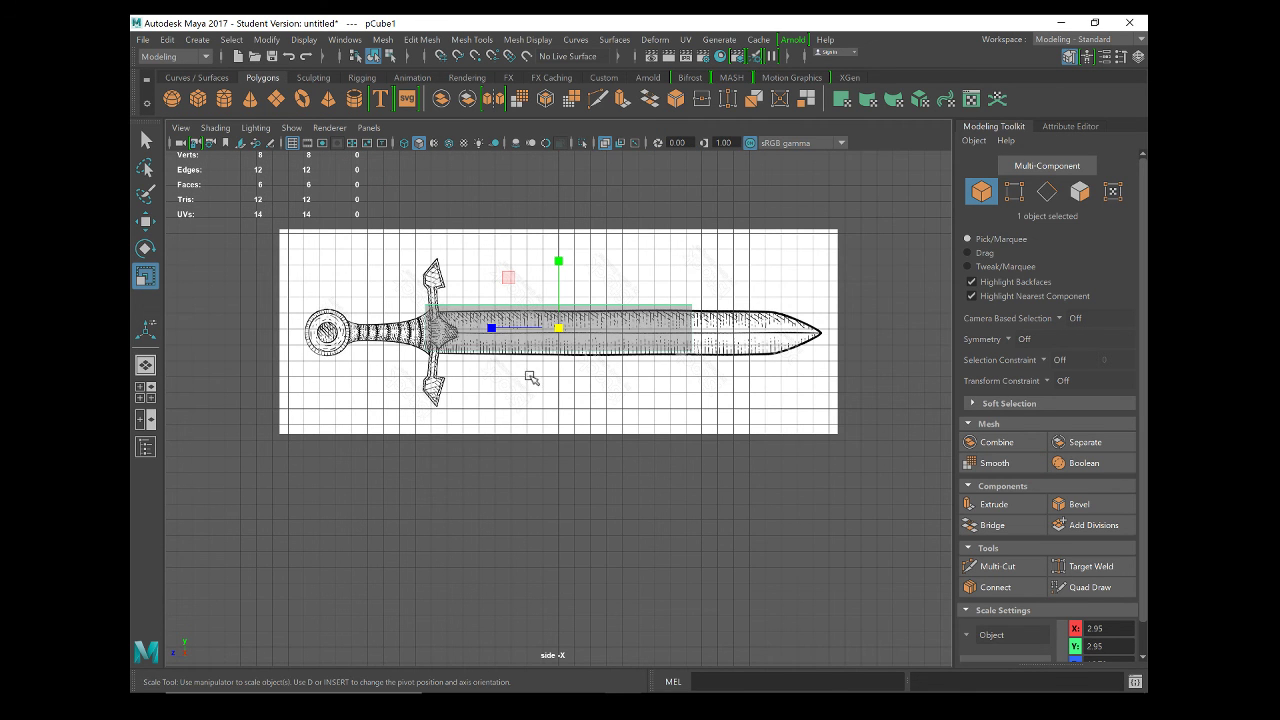
Align the cube with the blade just past the crossguard, at about Y 4.75 and Z -0.905.
{"action": "scroll", "coordinate": [530, 375], "scroll_direction": "up", "scroll_amount": 2}
{"action": "scroll", "coordinate": [532, 383], "scroll_direction": "up", "scroll_amount": 2}
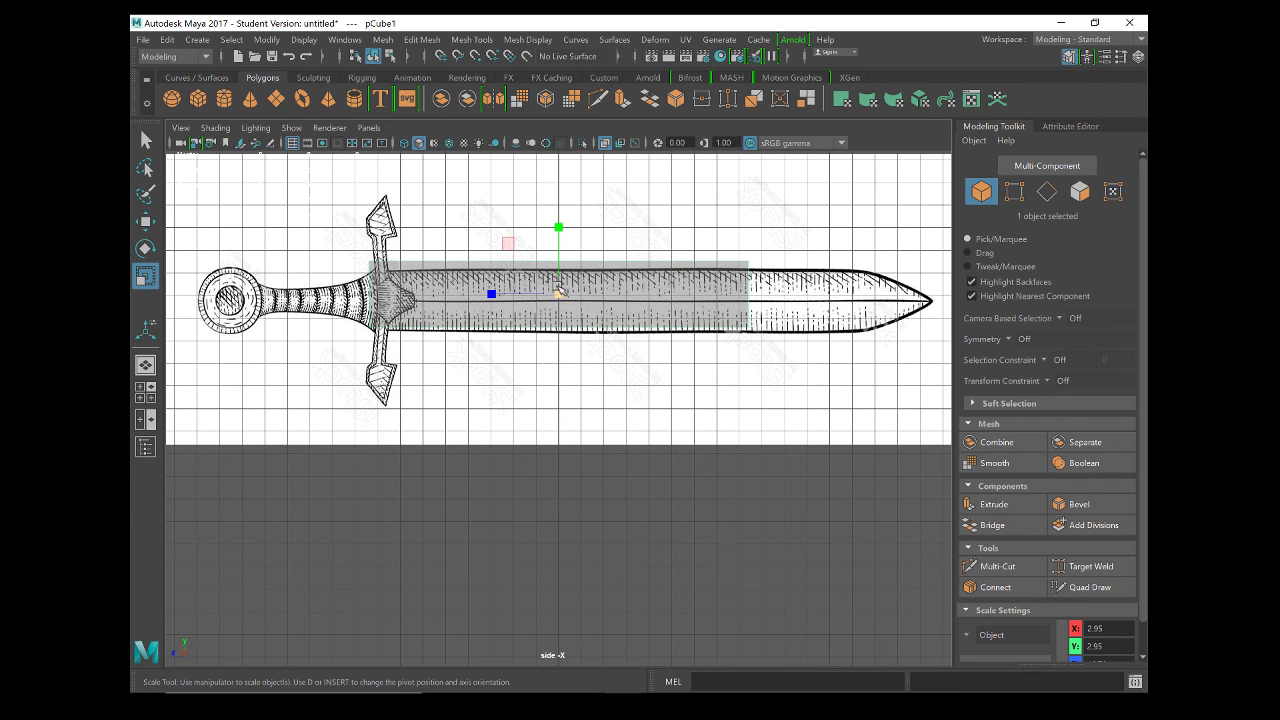
{"action": "key", "text": "w"}
{"action": "left_click_drag", "start_coordinate": [560, 294], "coordinate": [590, 310]}
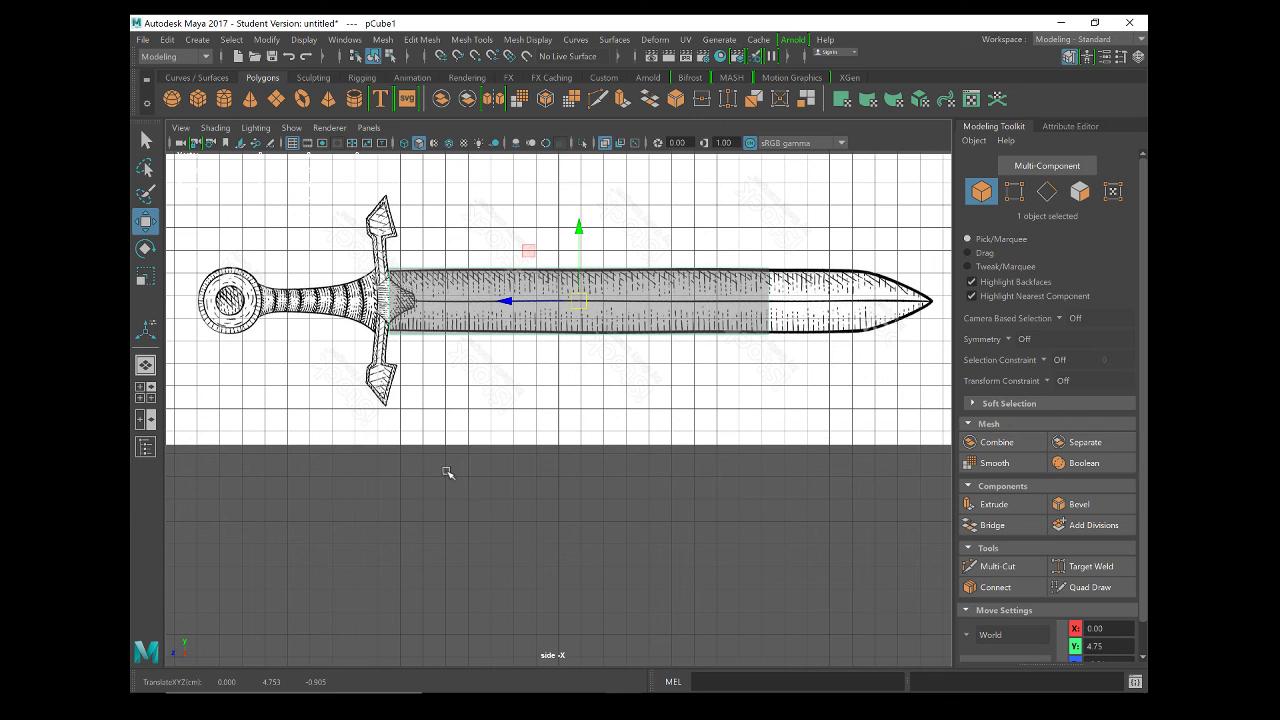
{"action": "middle_click_drag", "start_coordinate": [494, 364], "coordinate": [500, 447], "text": "alt"}
{"action": "key", "text": "alt+Tab"}
{"action": "key", "text": "alt+Tab"}
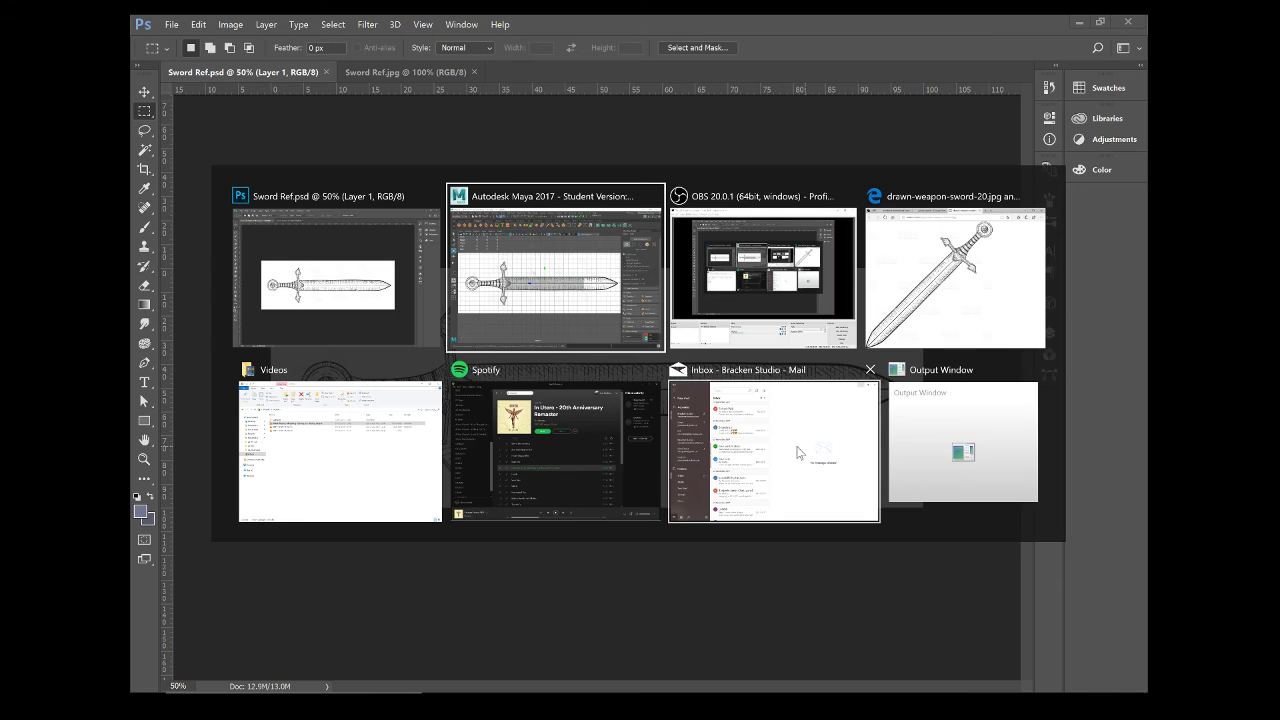
{"action": "key", "text": "alt+Tab"}
{"action": "key", "text": "alt+Tab"}
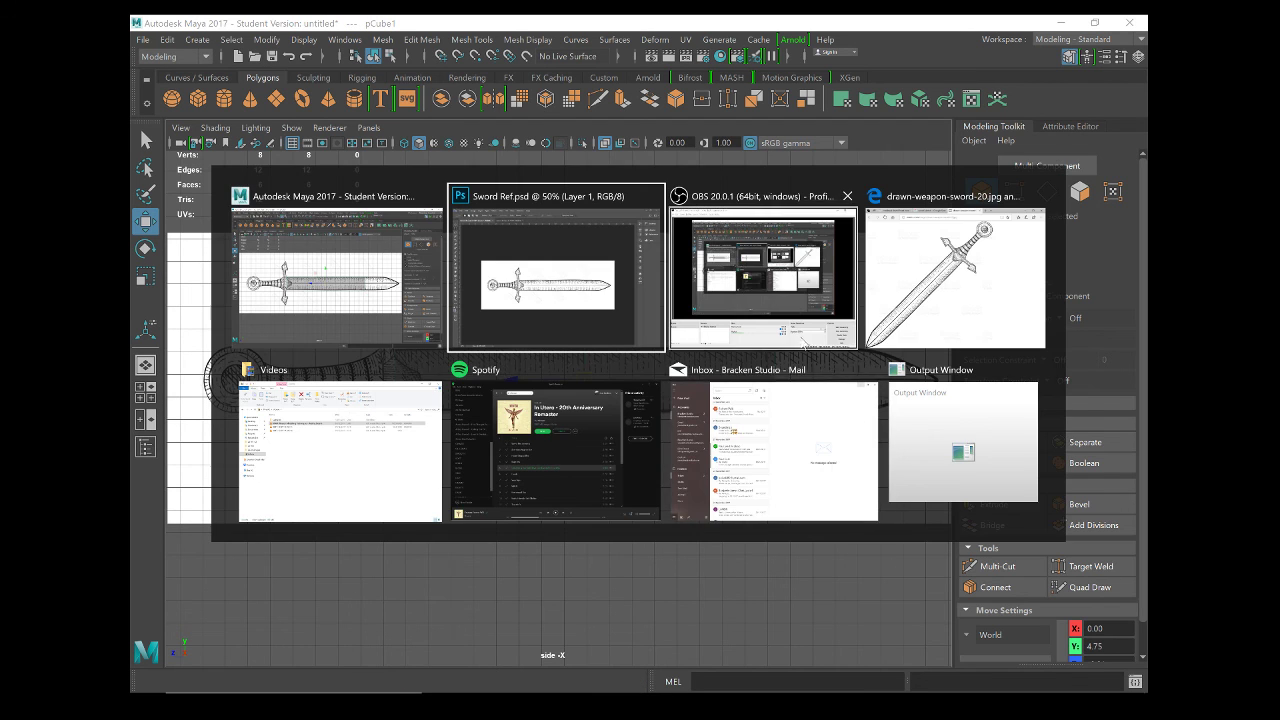